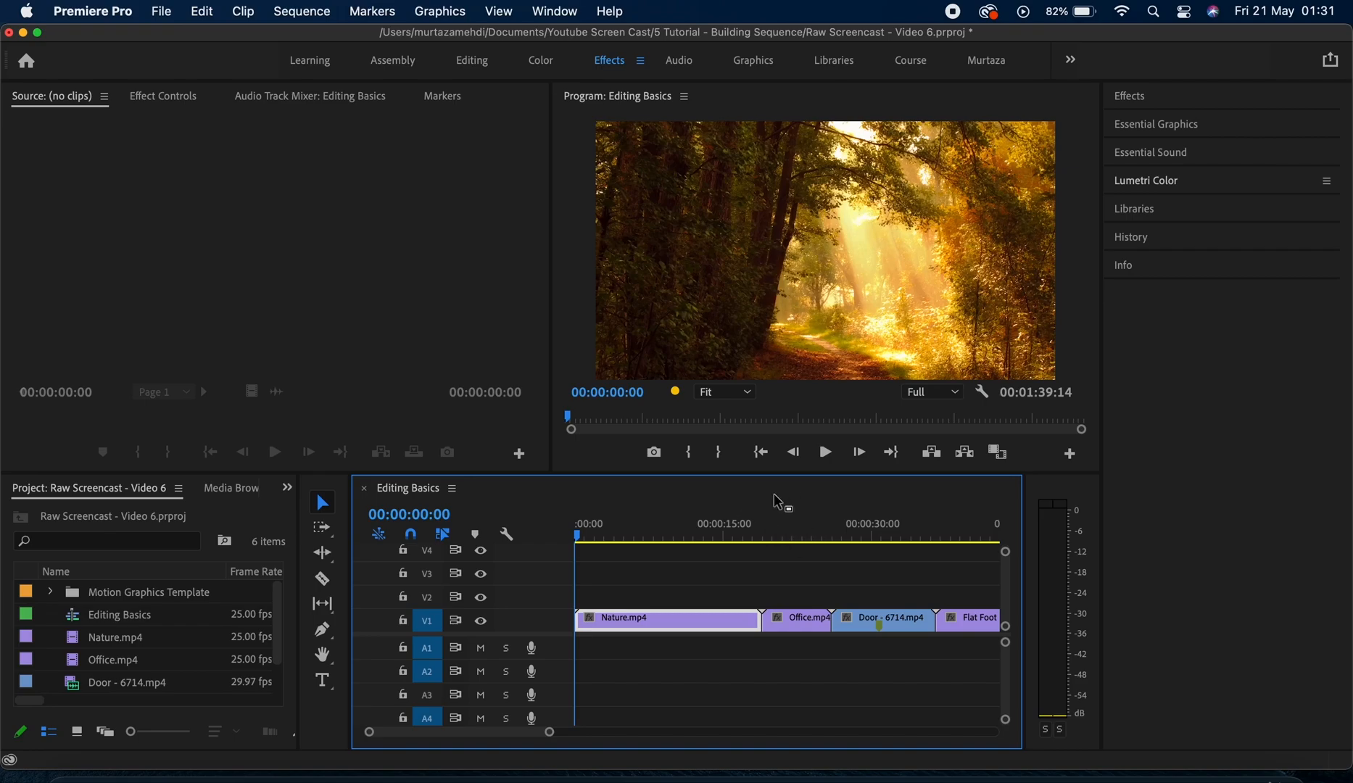
- Maximize the timeline, try zooming in and out on its clips, and fit the whole sequence in view
key(grave)
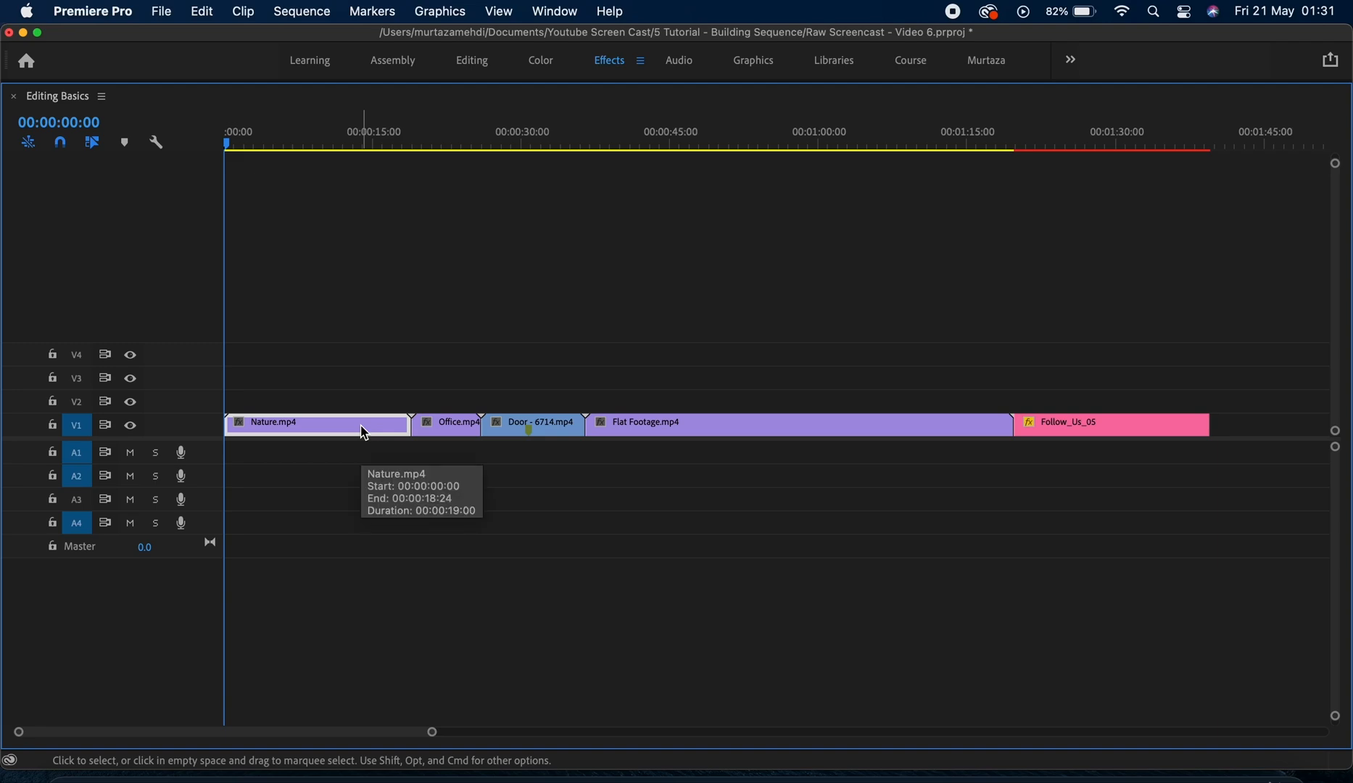
key(equal)
key(equal)
key(equal)
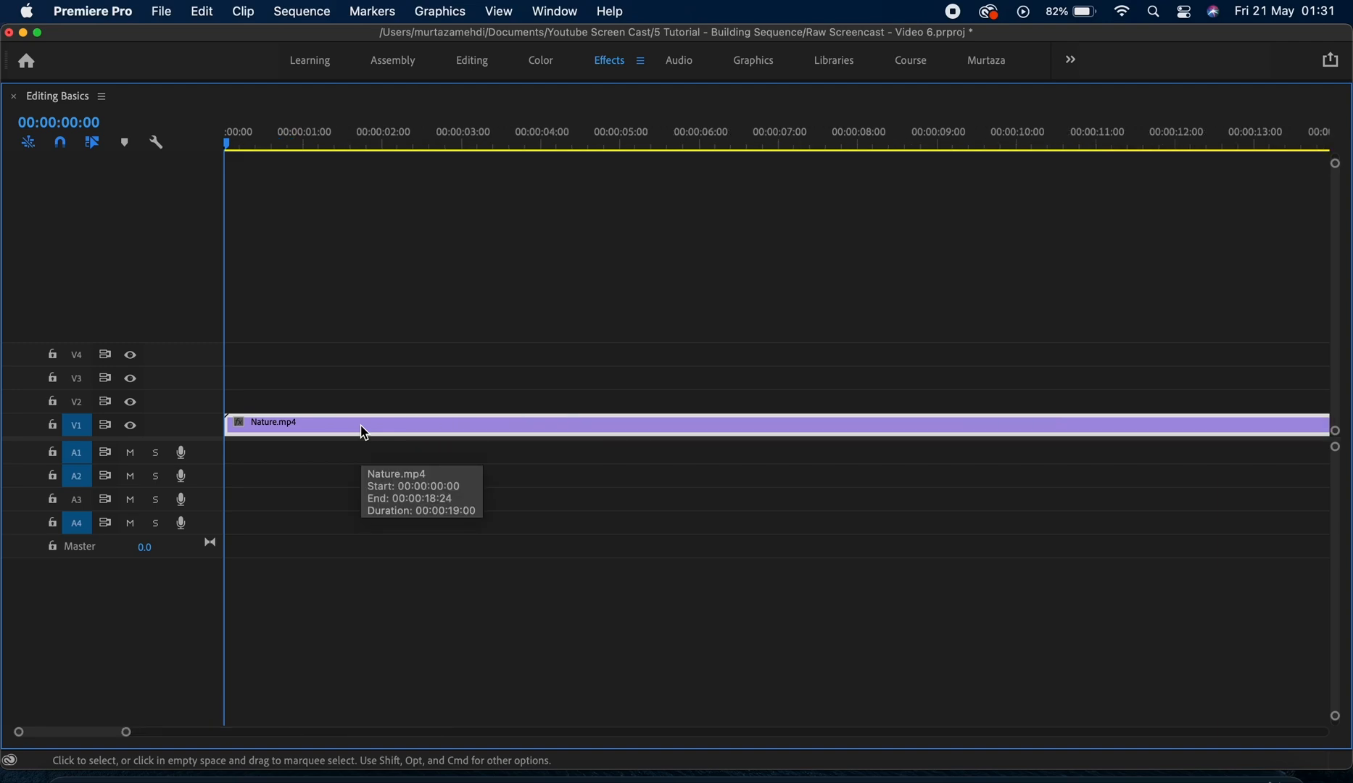
key(equal)
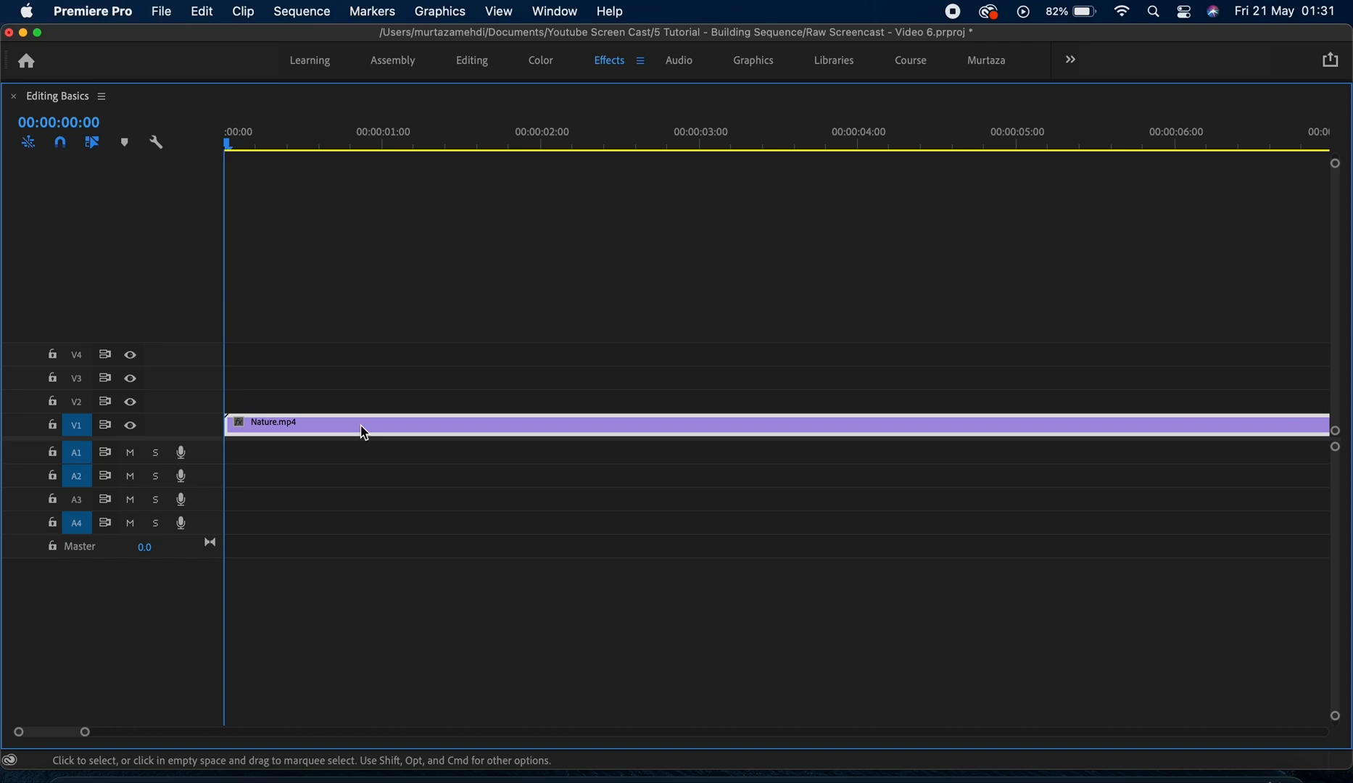
key(minus)
key(minus)
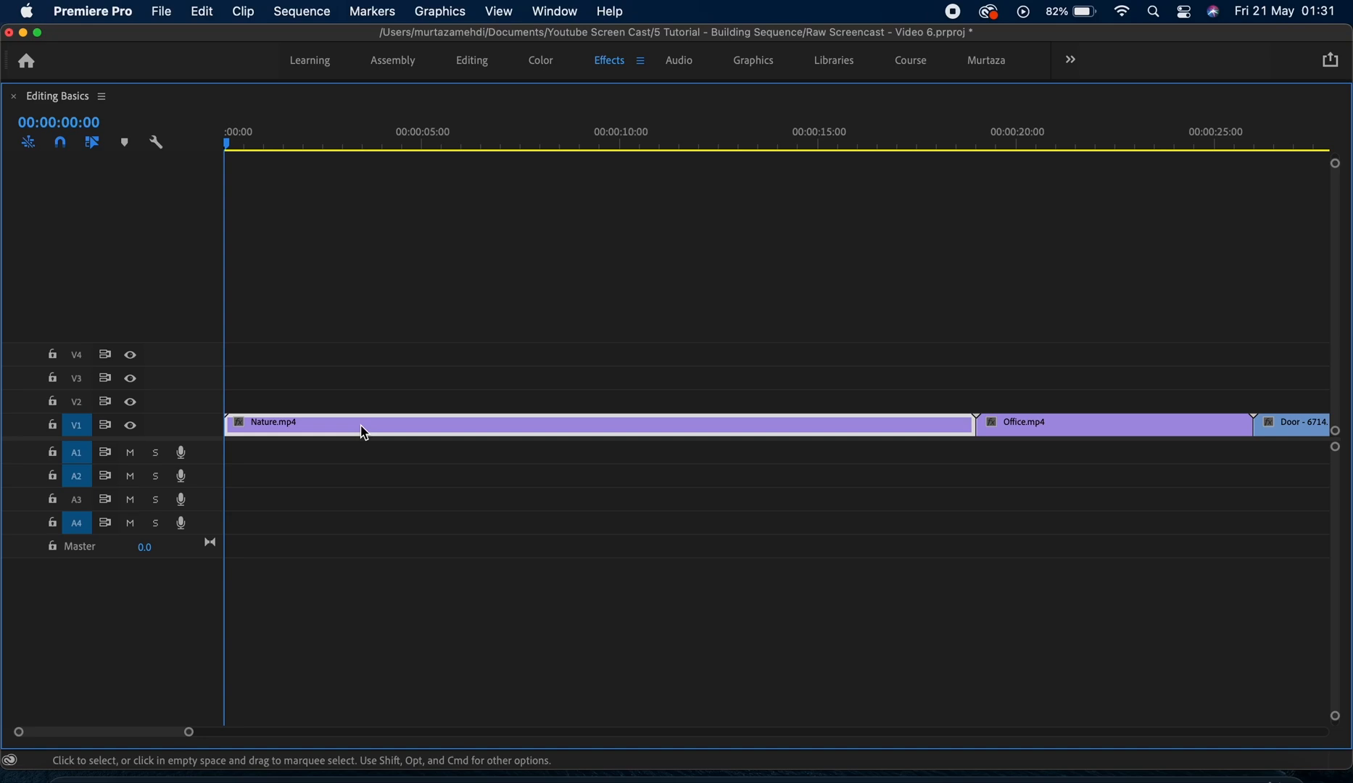
key(backslash)
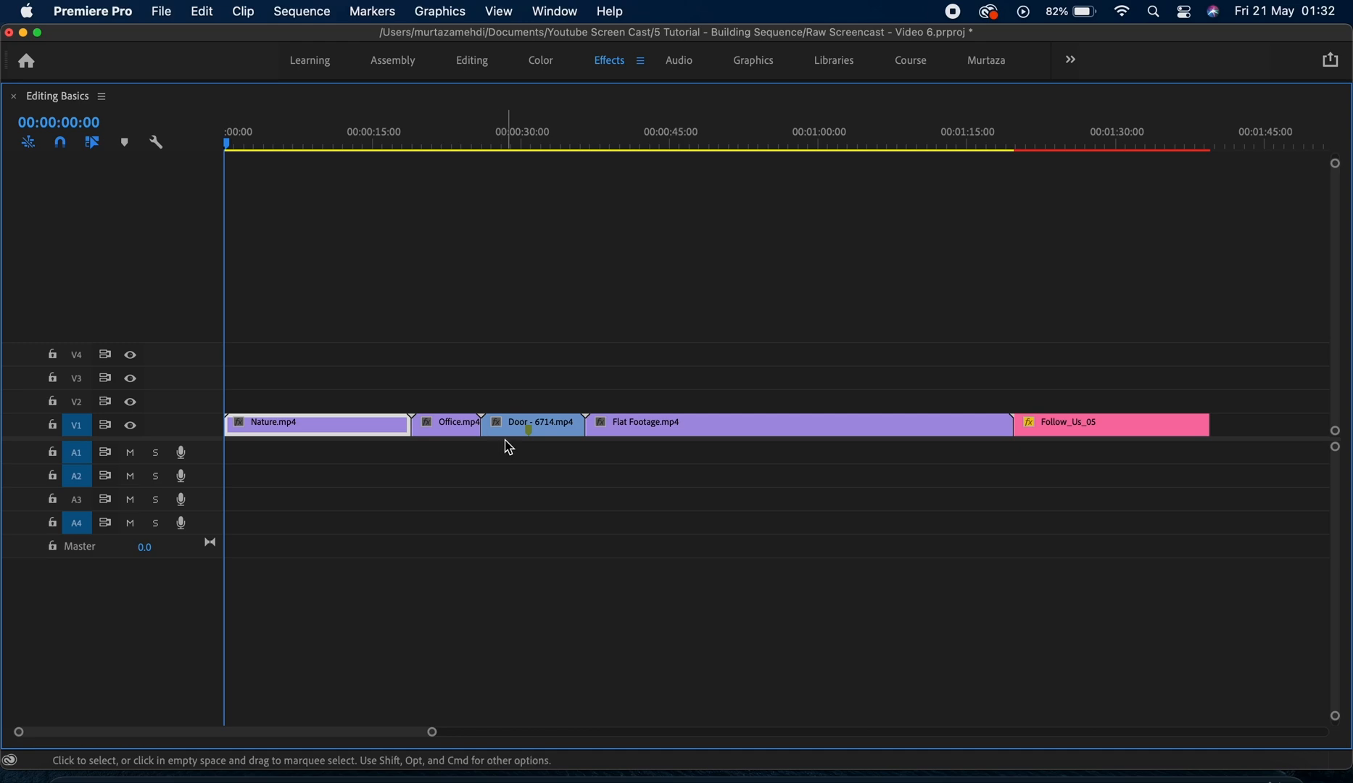
- Step the playhead back and forth through the edit points, return to the sequence start, and jump to its end
mouse_move(436, 430)
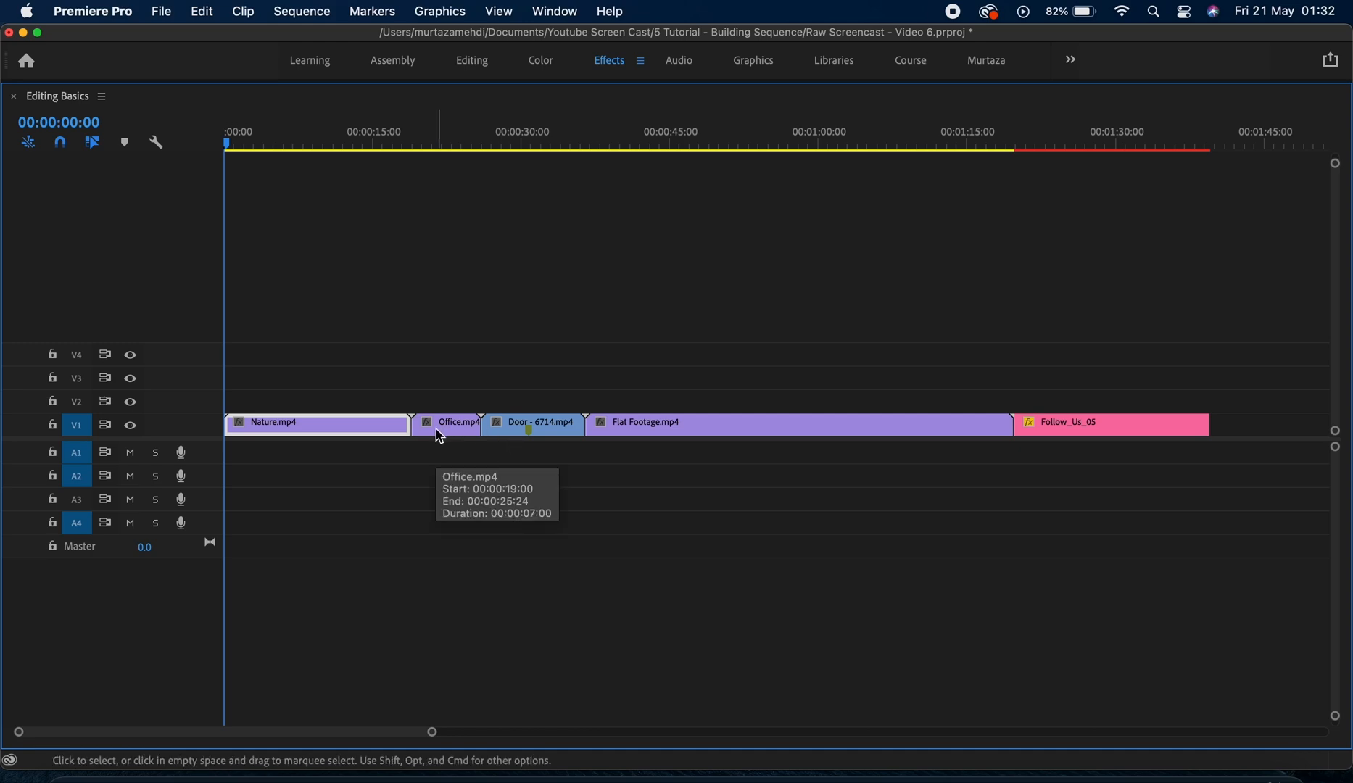
key(Down)
key(Down)
key(Down)
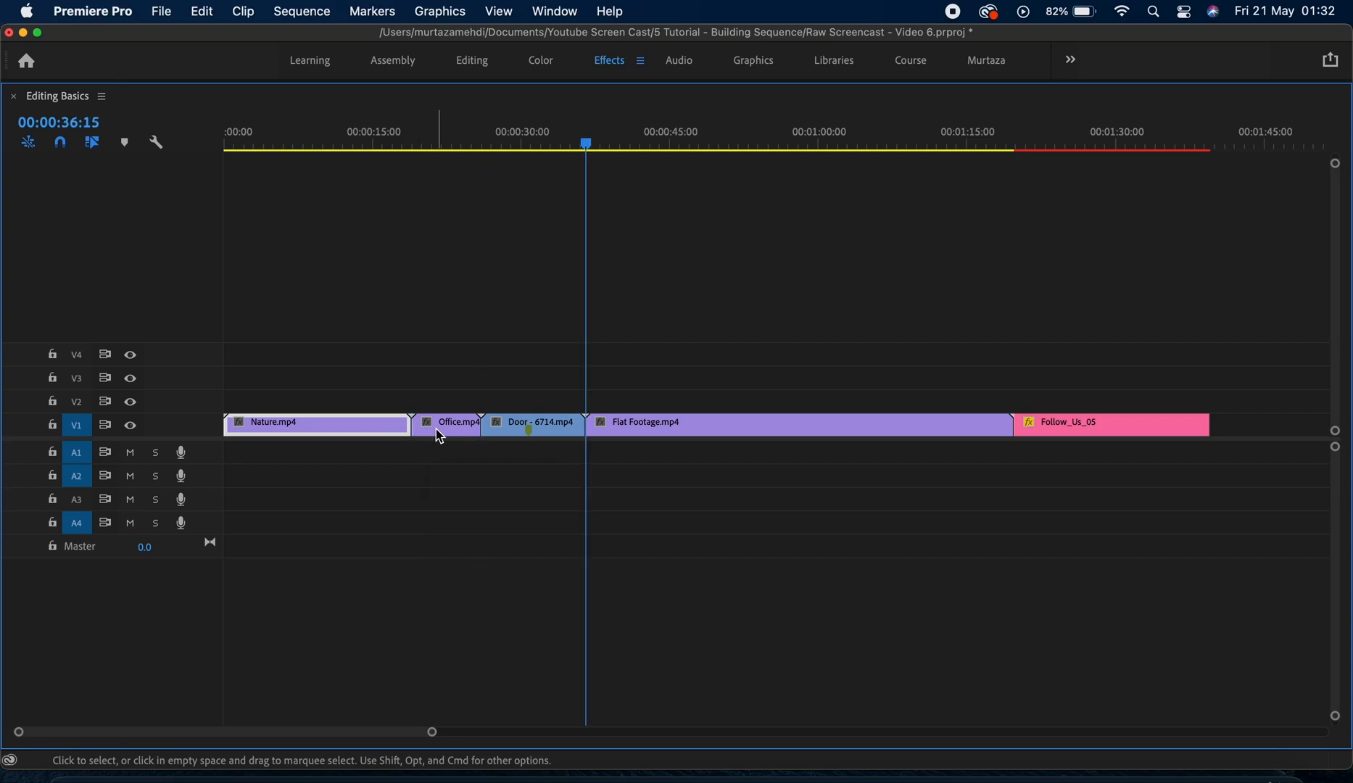
key(Down)
key(Up)
key(Up)
key(Down)
key(Down)
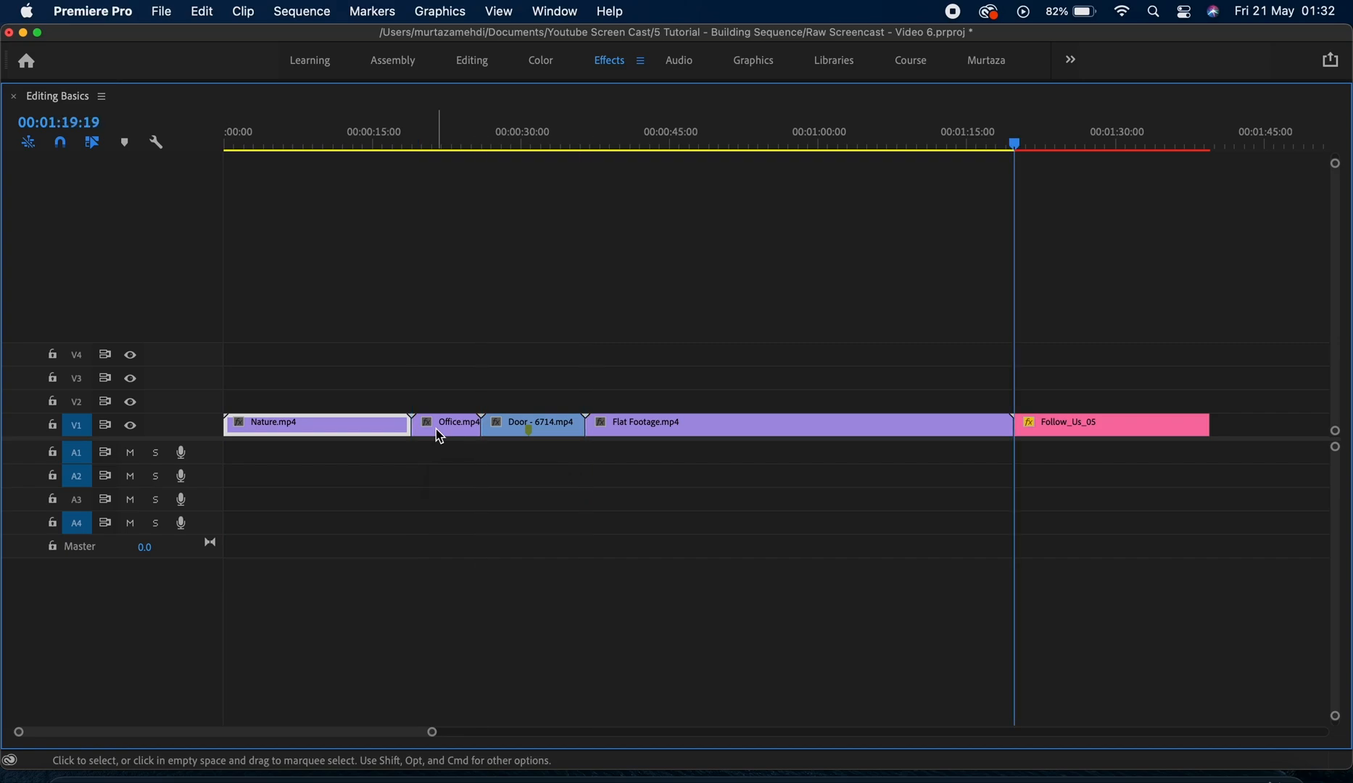
key(Down)
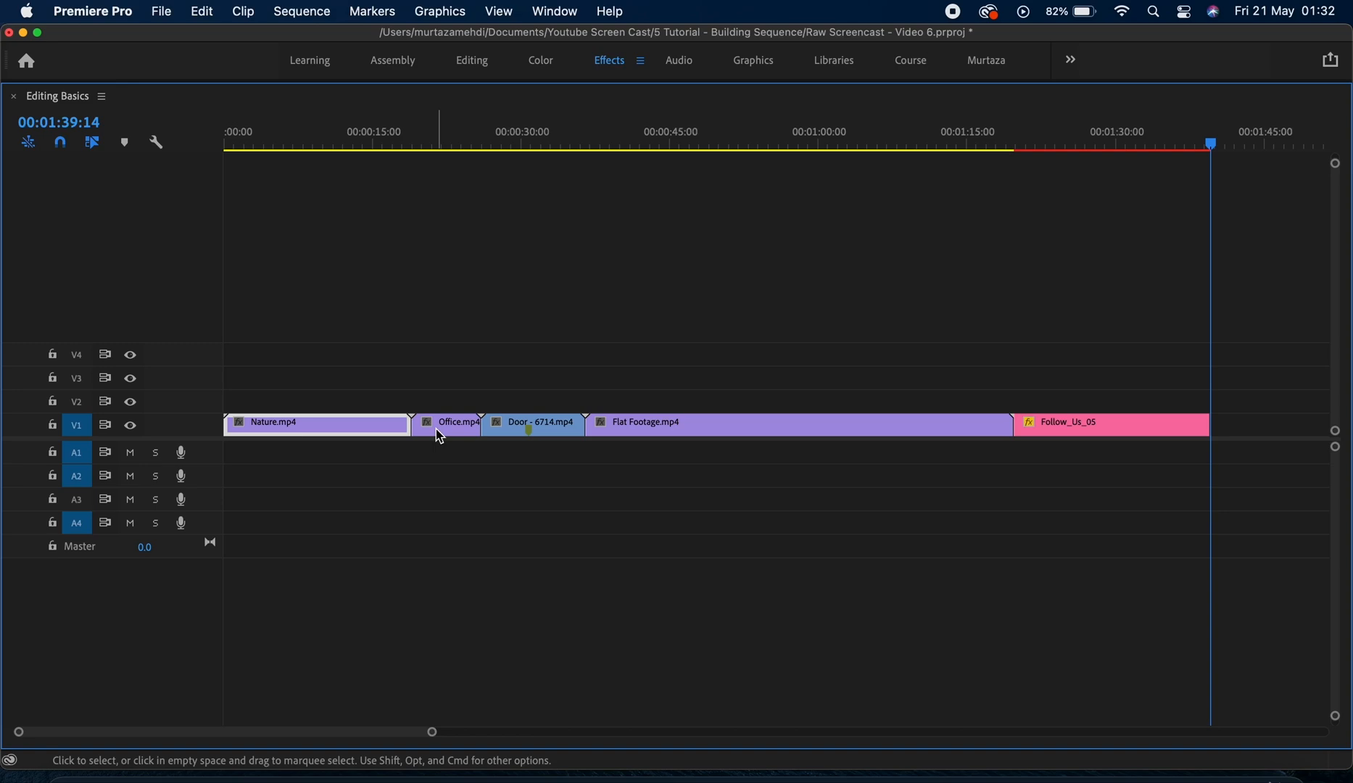
key(Home)
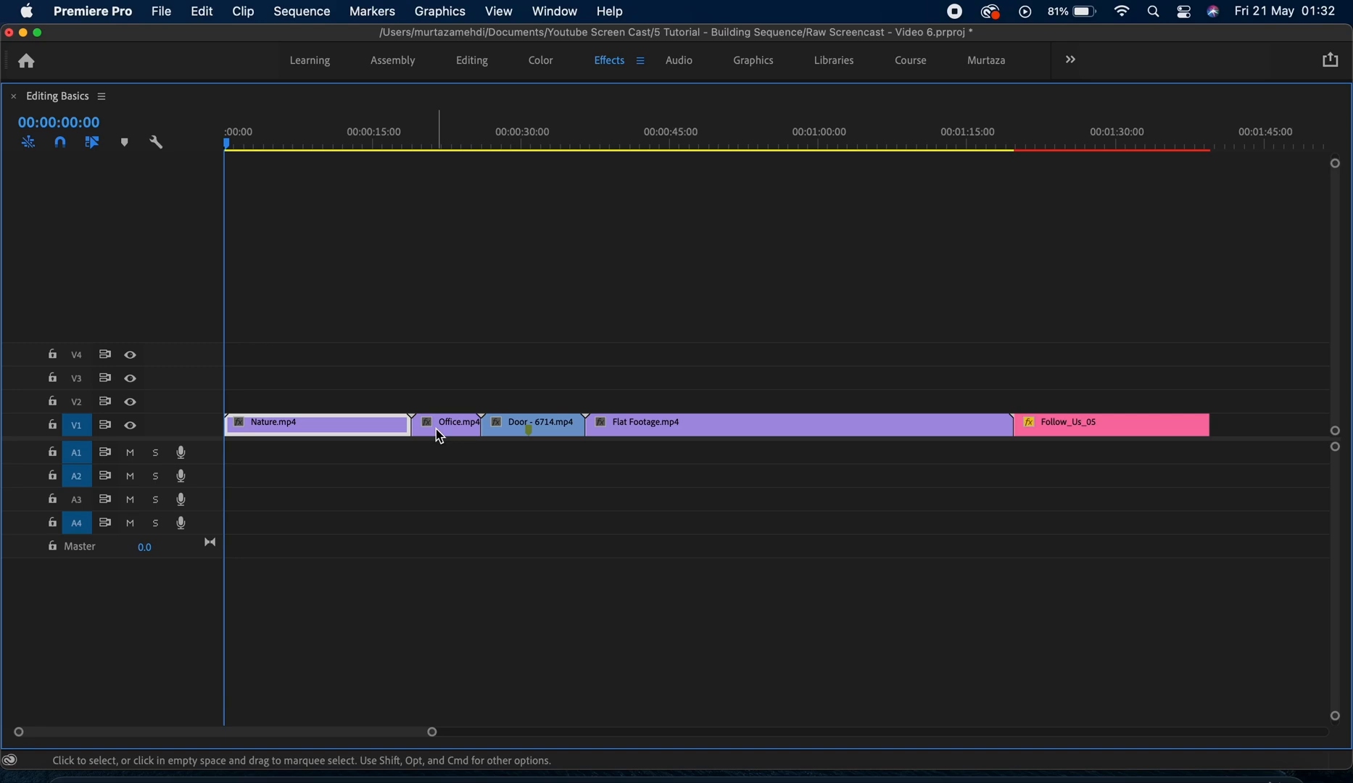
key(End)
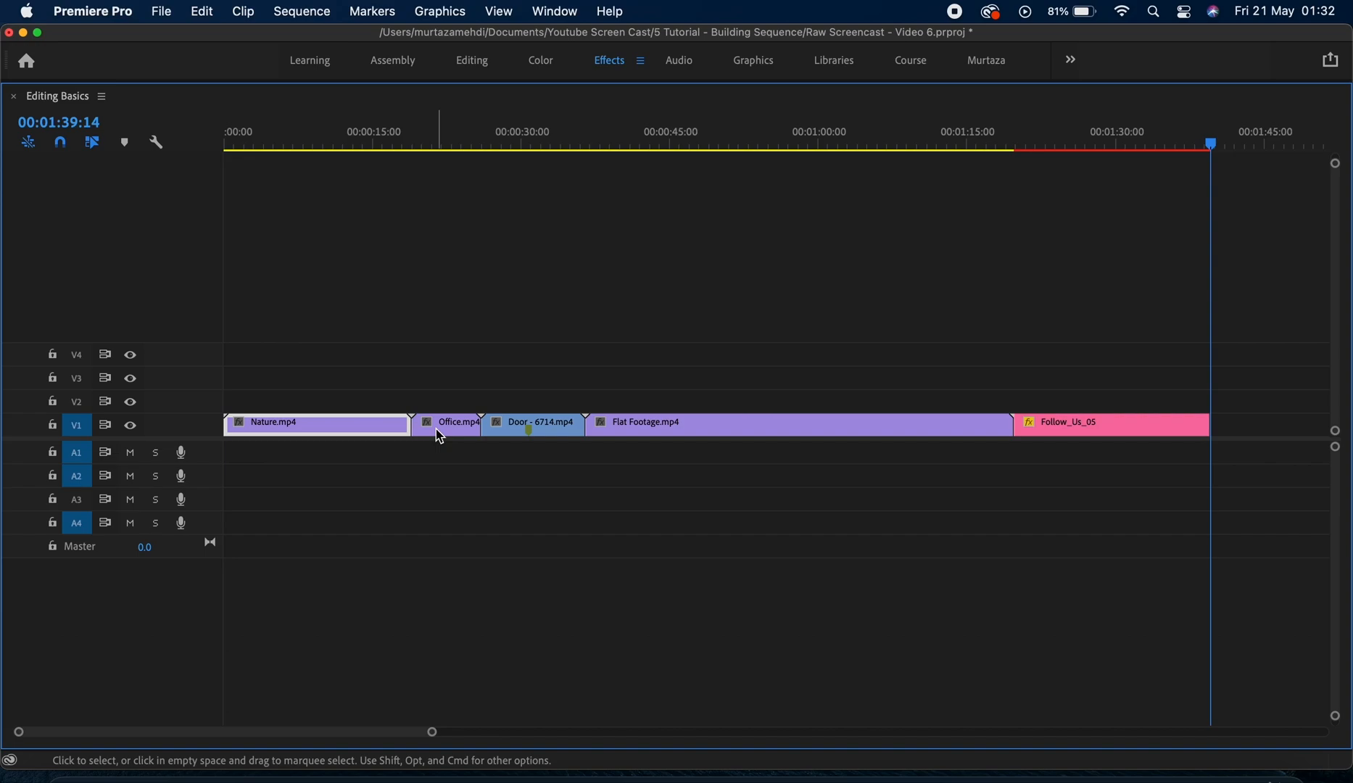
- Add one video track above V4 and one audio track below A2
right_click(180, 355)
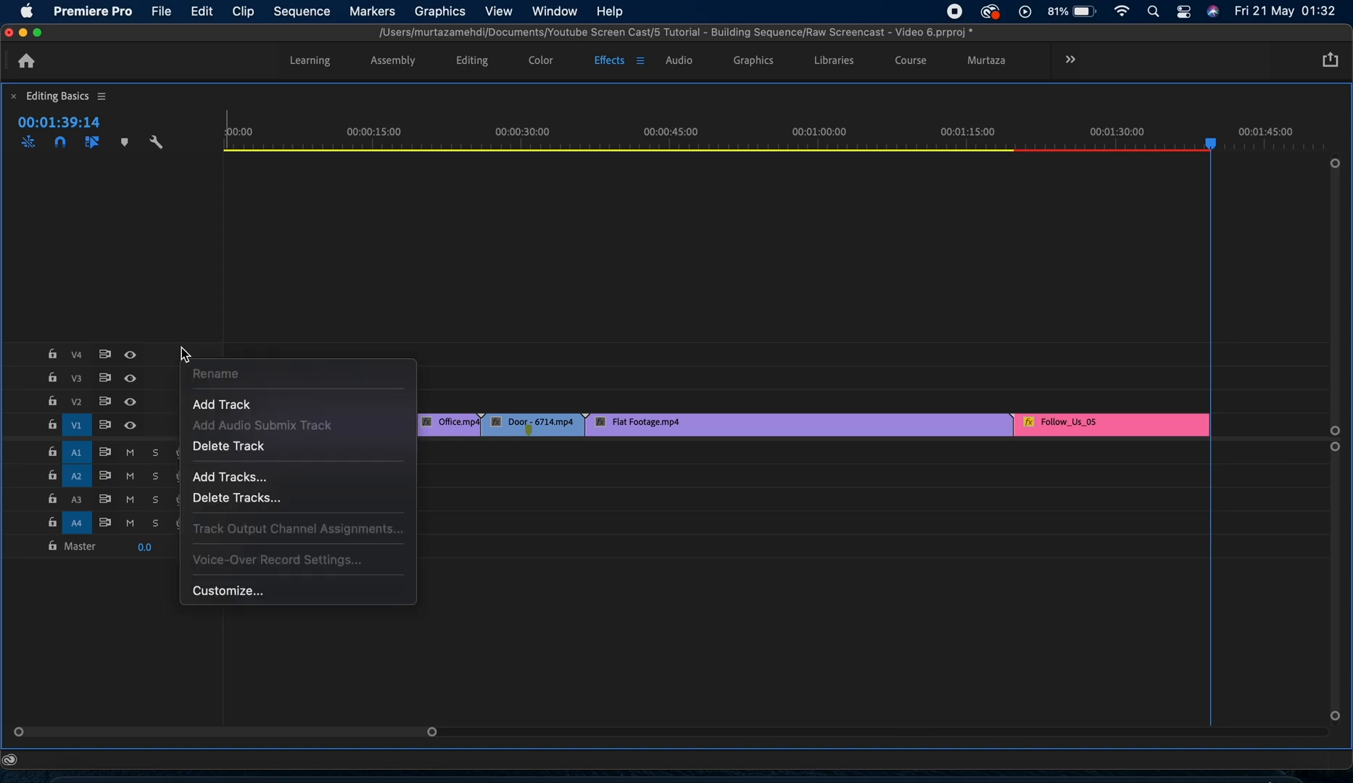
right_click(160, 355)
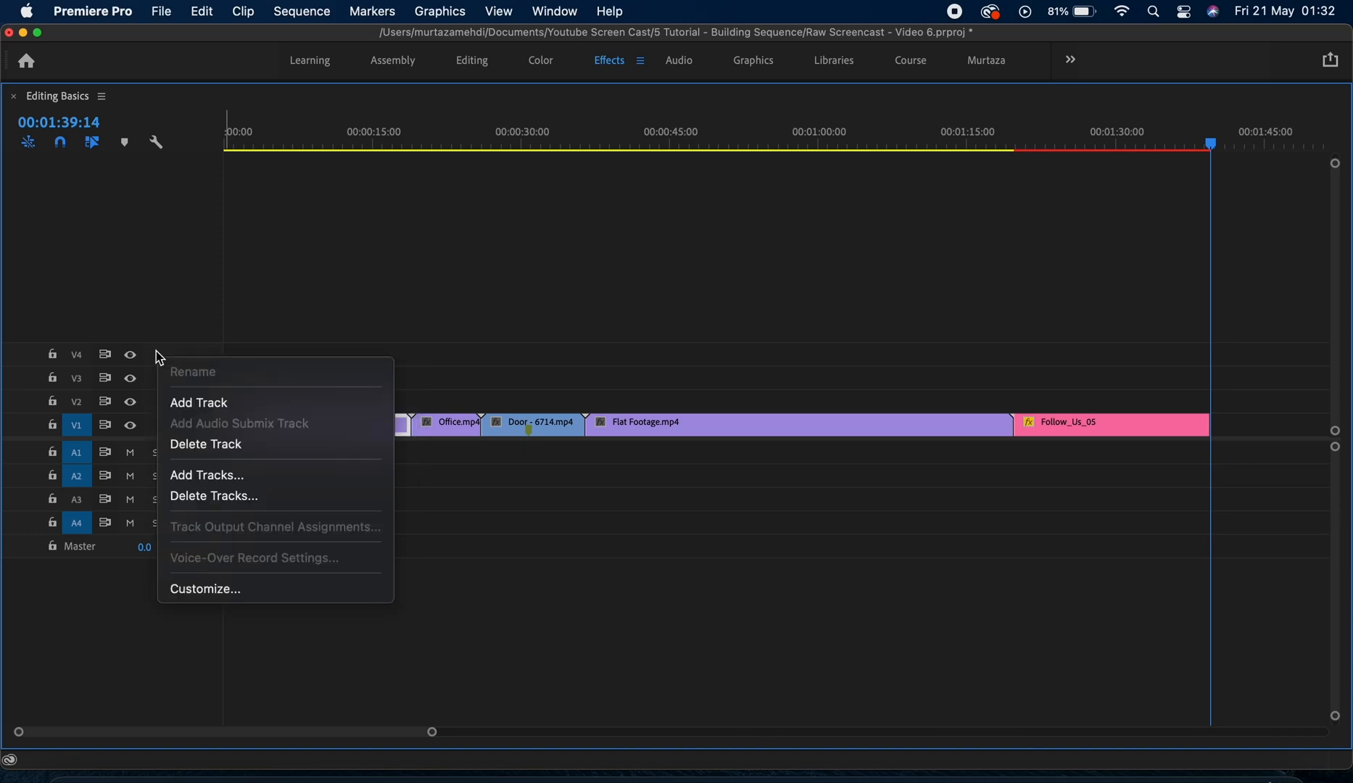
click(210, 403)
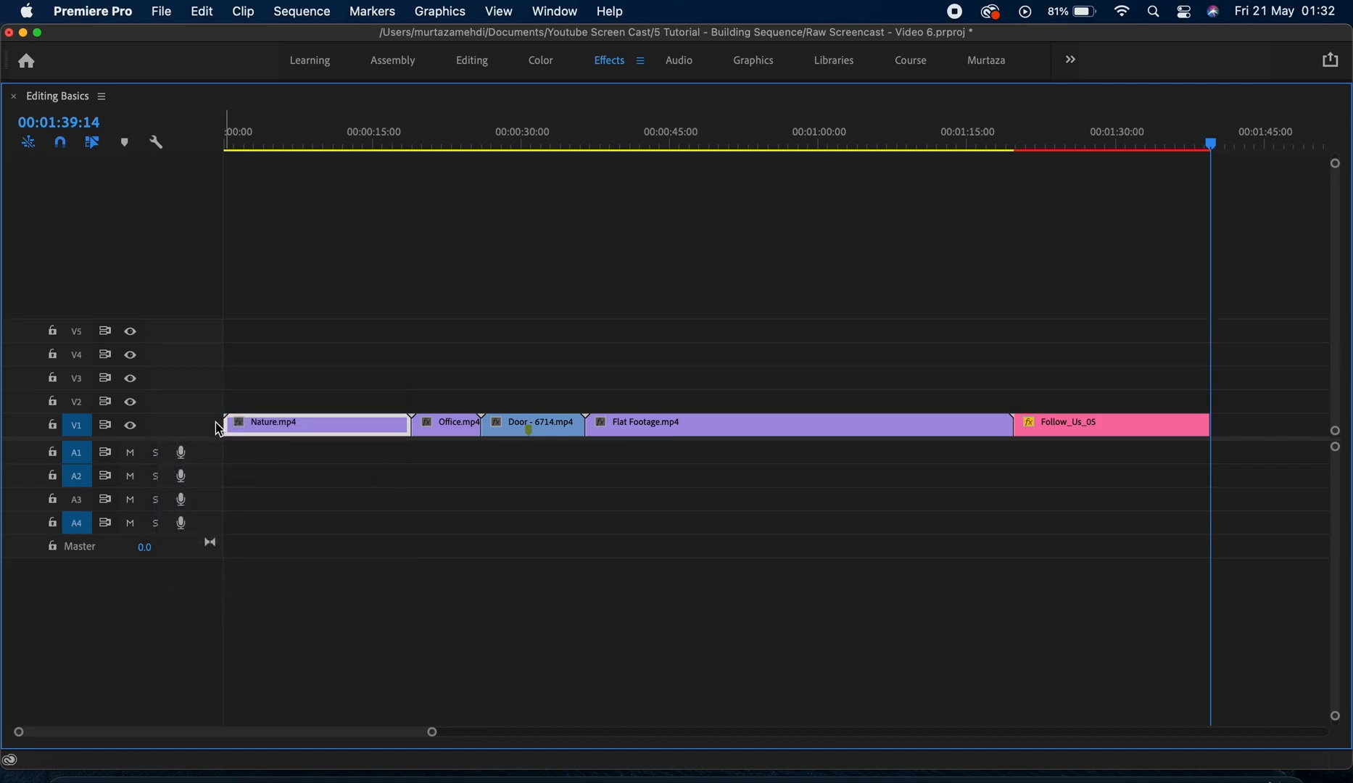
right_click(202, 482)
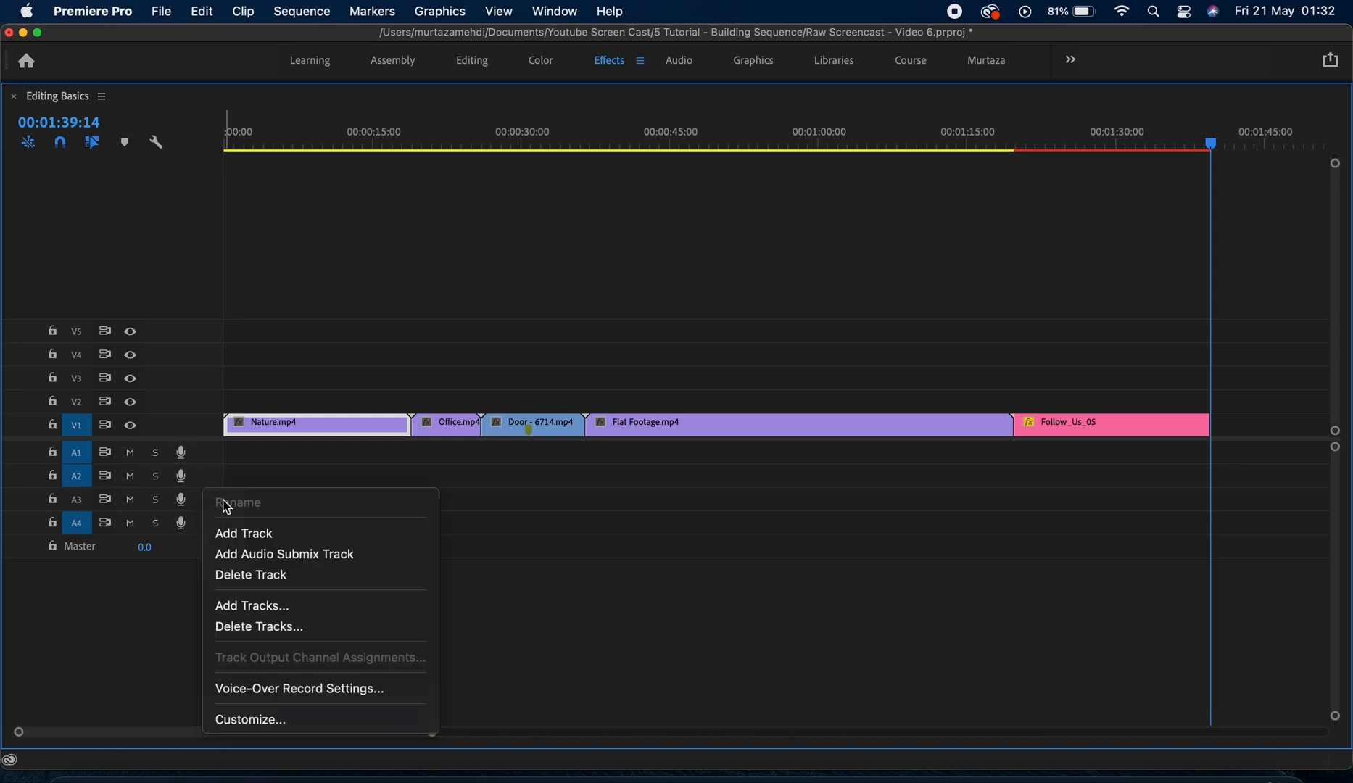
click(236, 541)
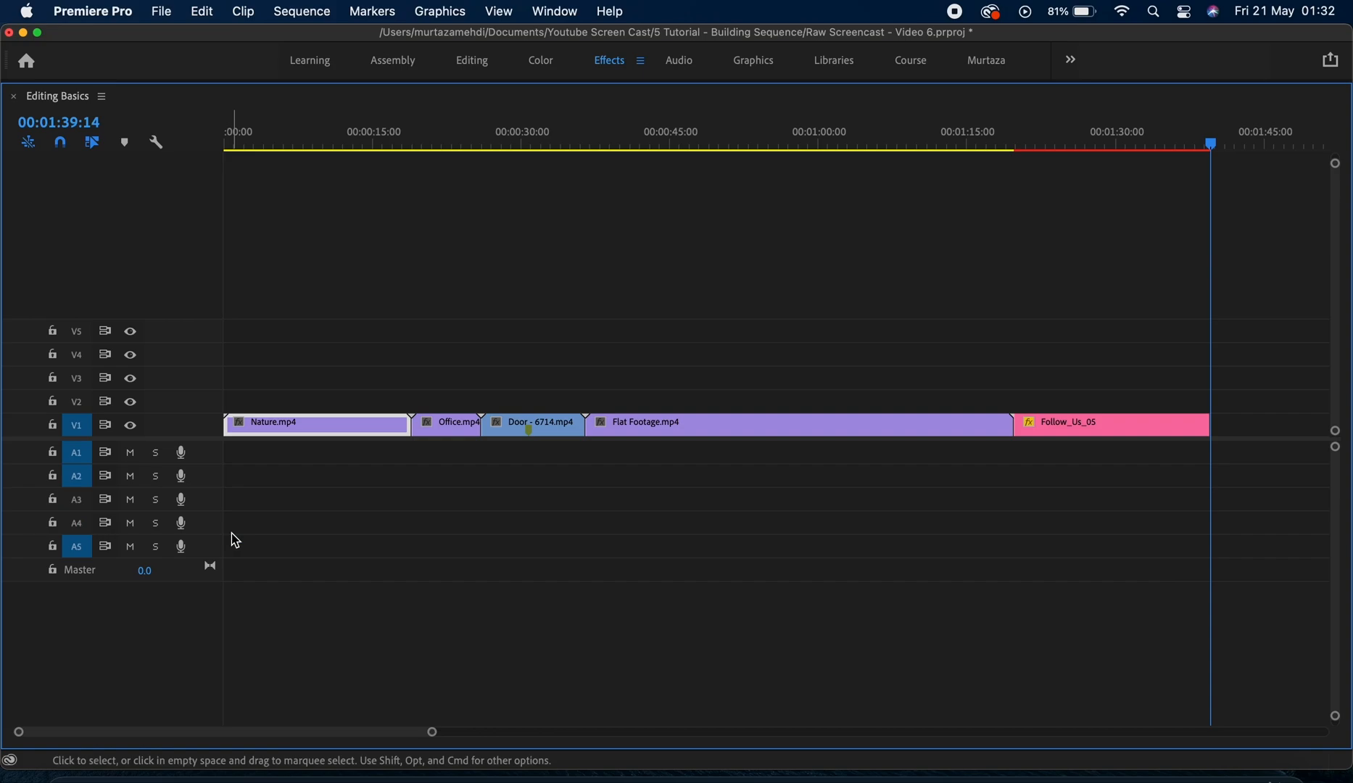
click(300, 480)
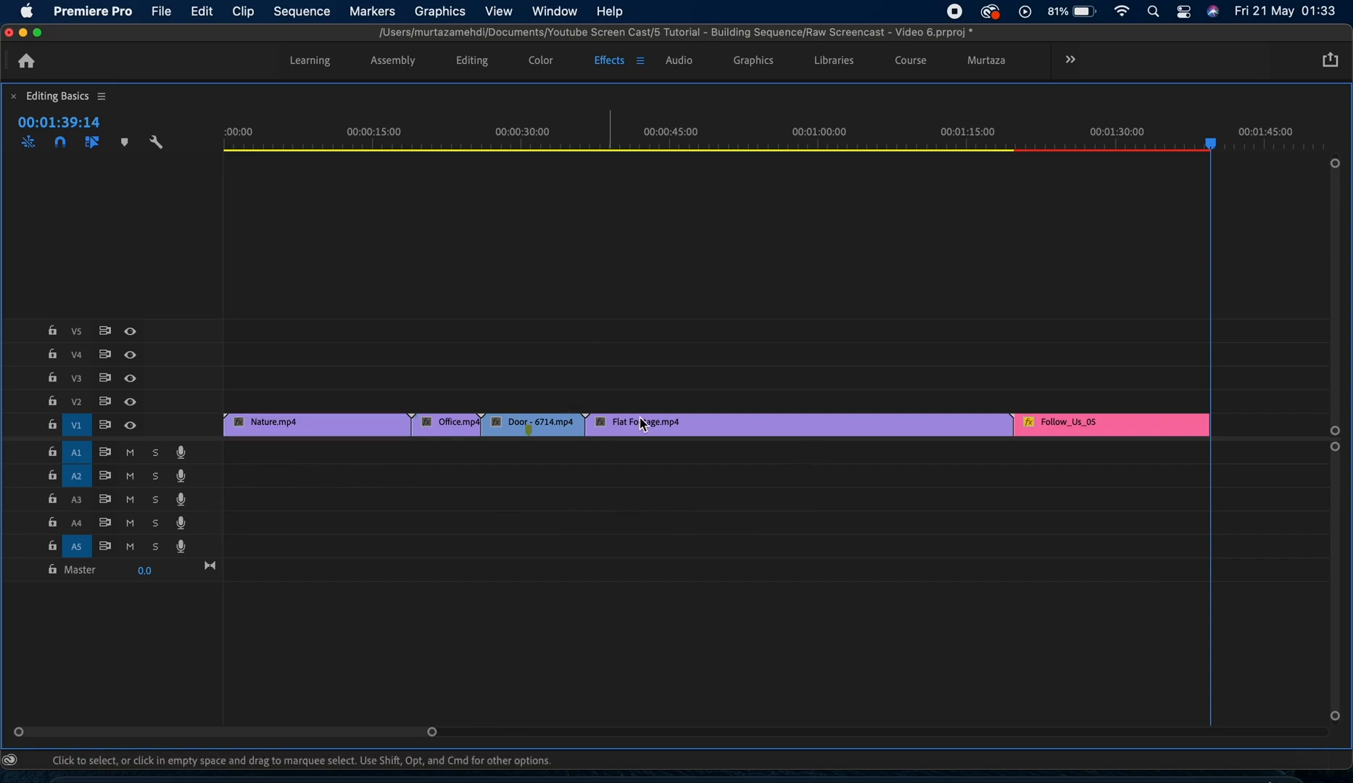
- Add a clip marker named "Color Grade" to Flat Footage.mp4 at 00:00:59:14 in the sequence
click(765, 421)
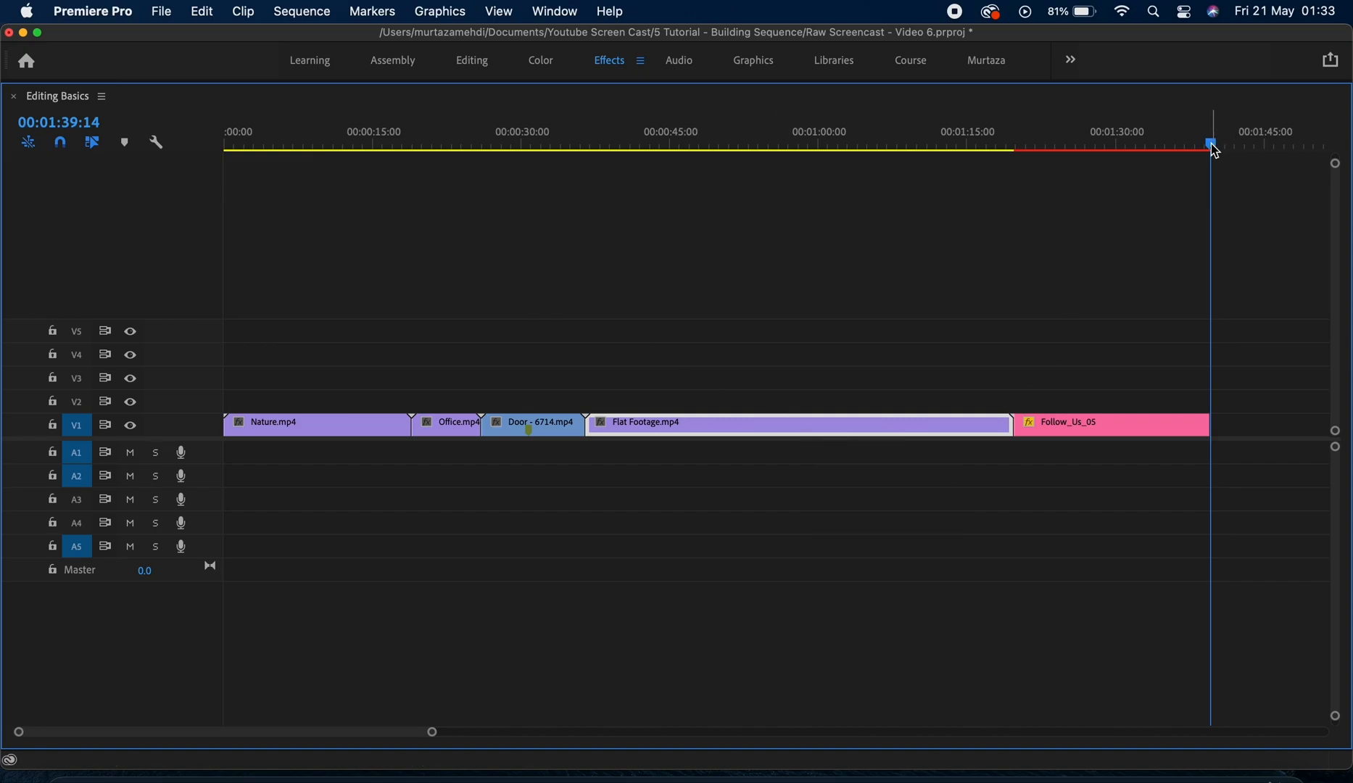
drag(1212, 145, 816, 193)
key(m)
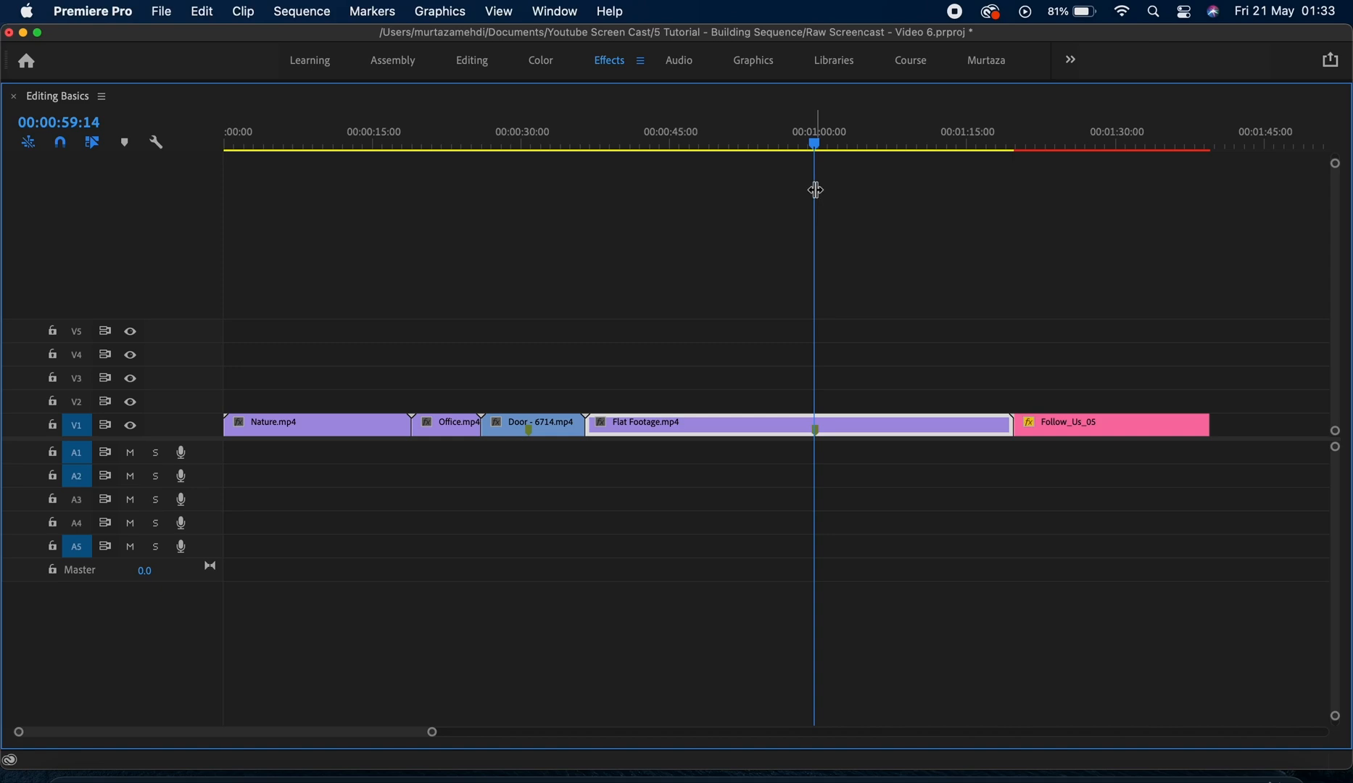
key(m)
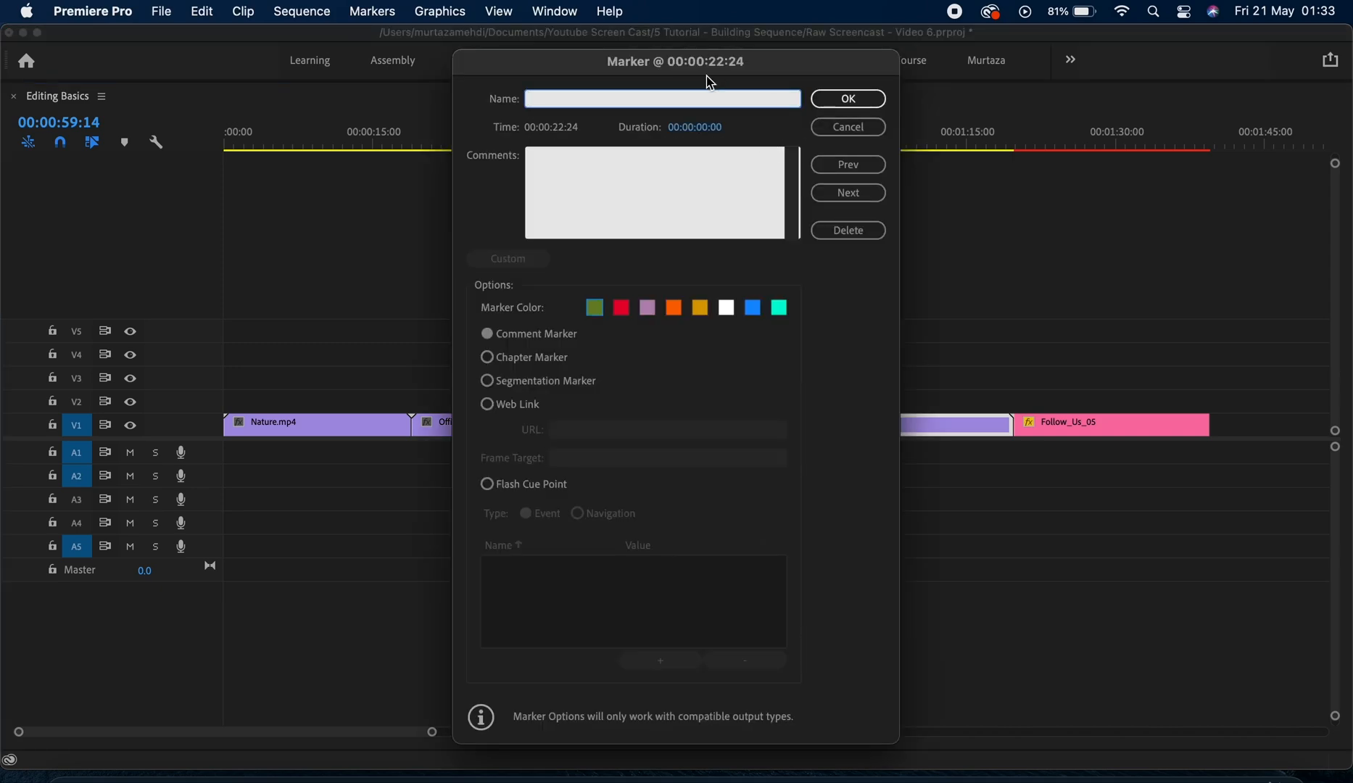
text(Color)
text(Grade)
key(Return)
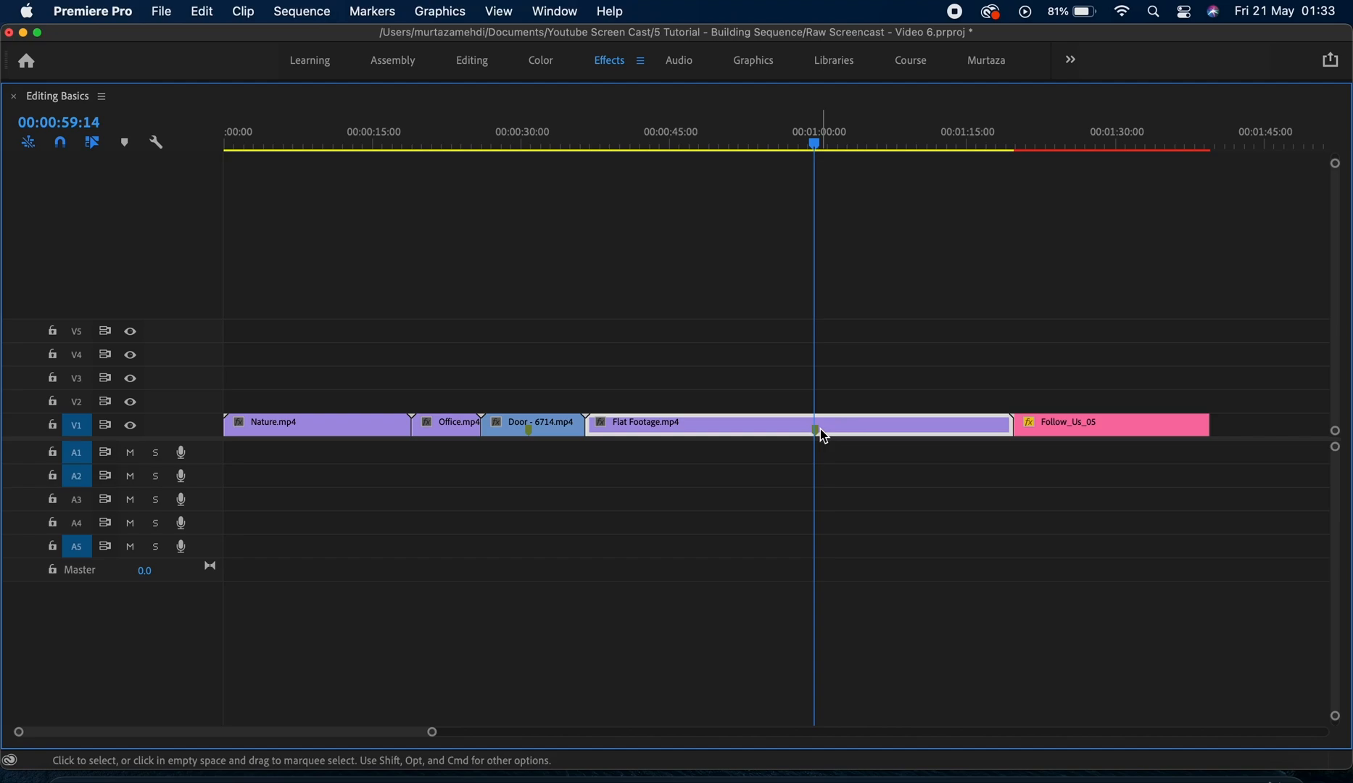
mouse_move(822, 438)
- With no clip selected, add a sequence marker named "Image" at 00:00:55:16
click(861, 188)
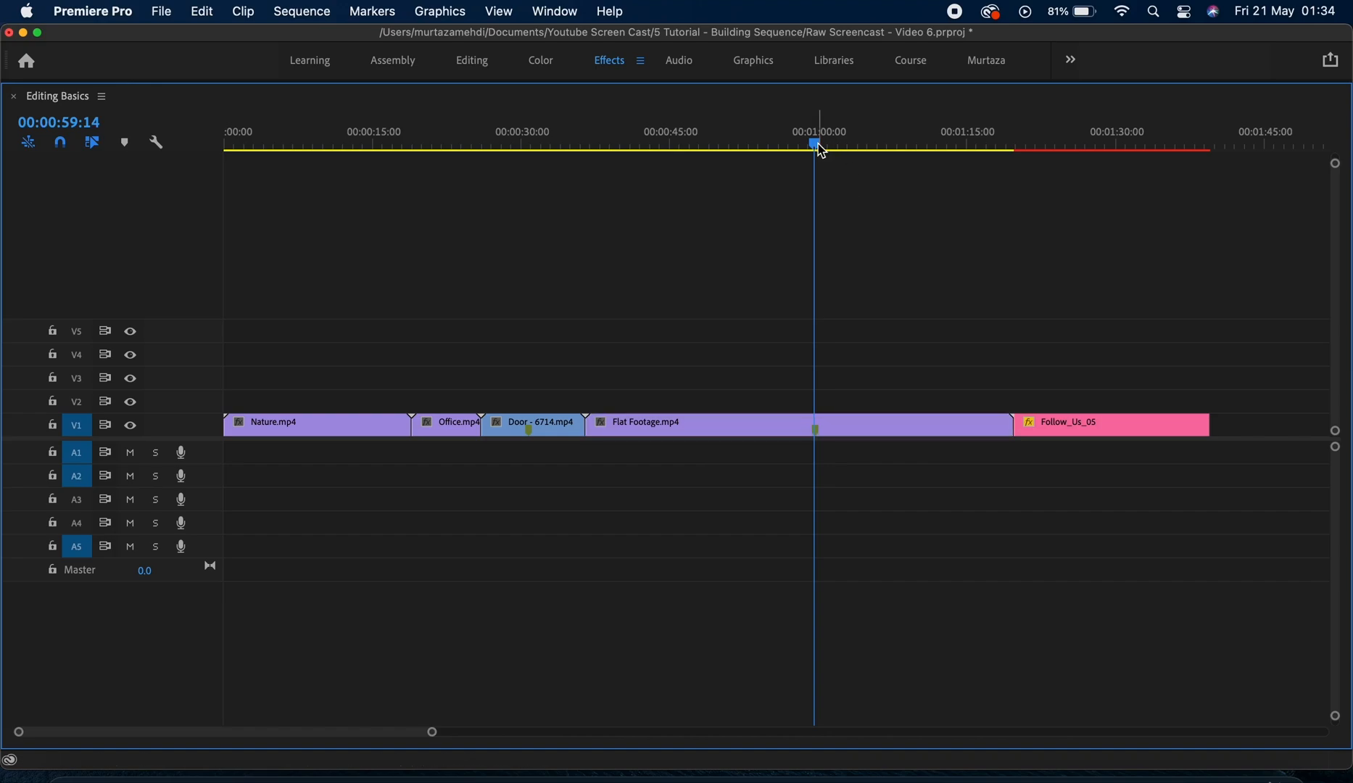
drag(817, 144, 775, 148)
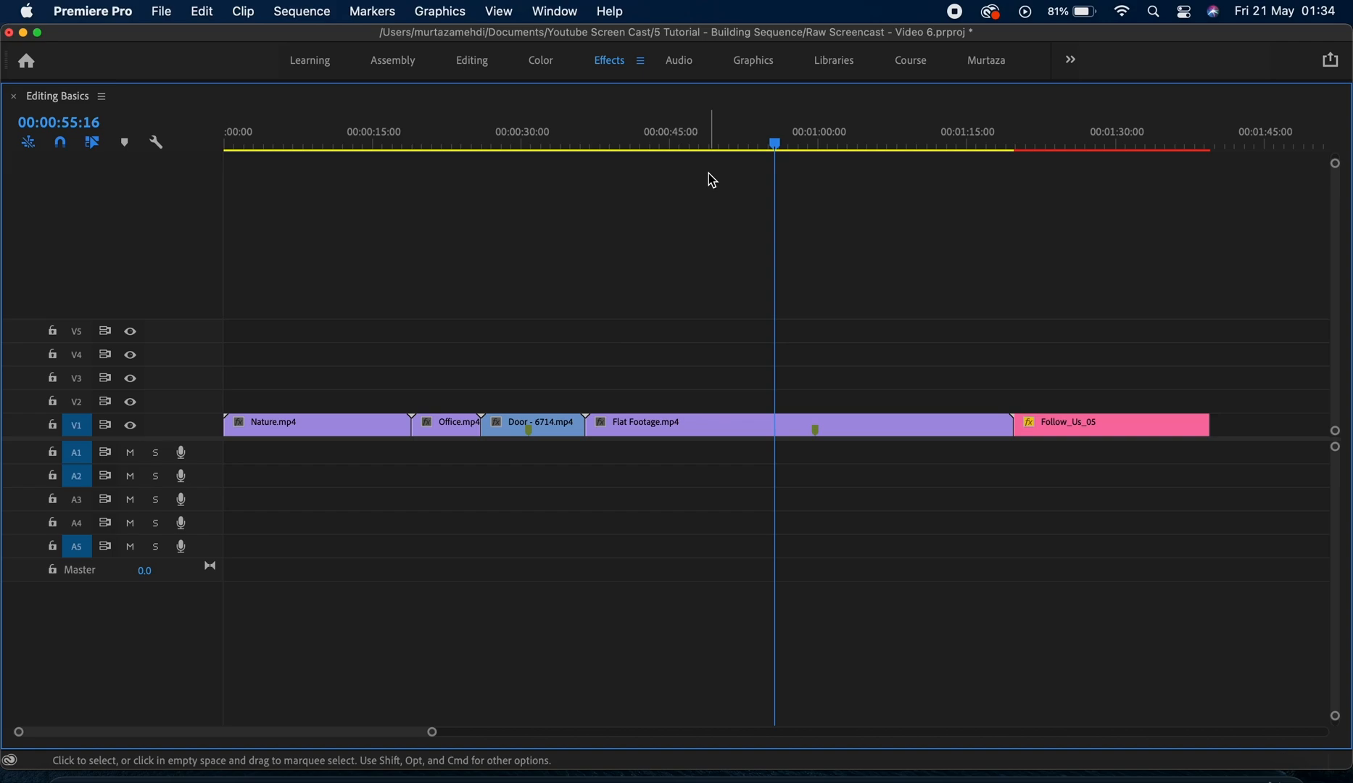
key(m)
text(m)
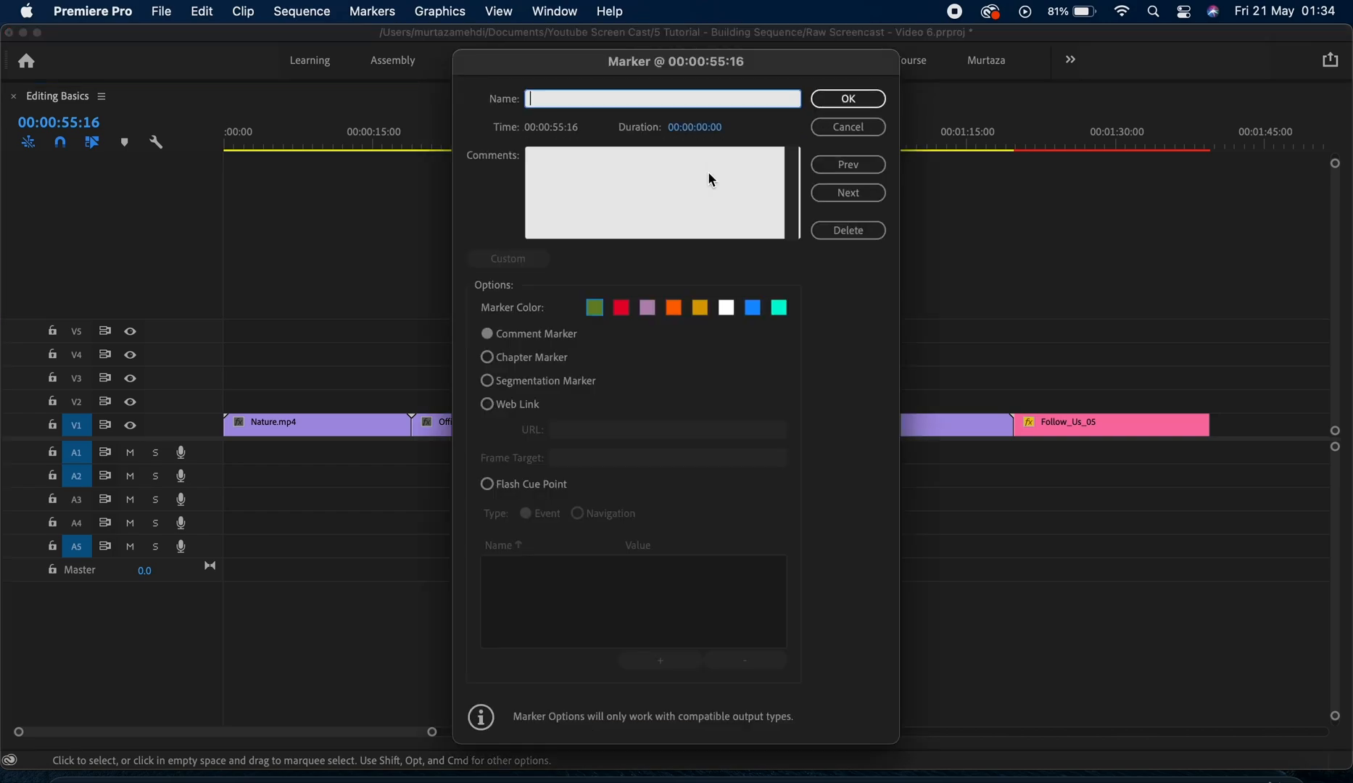
text(Image)
key(Return)
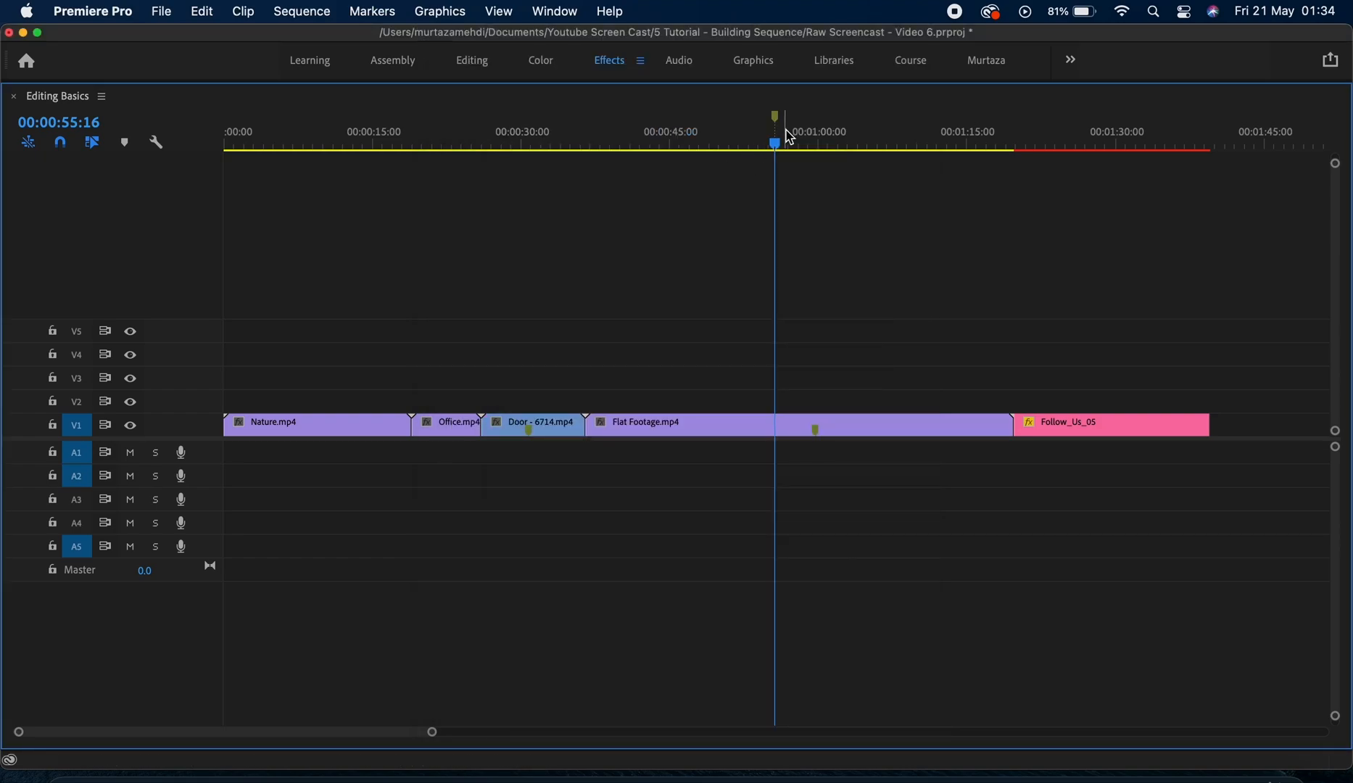
mouse_move(777, 119)
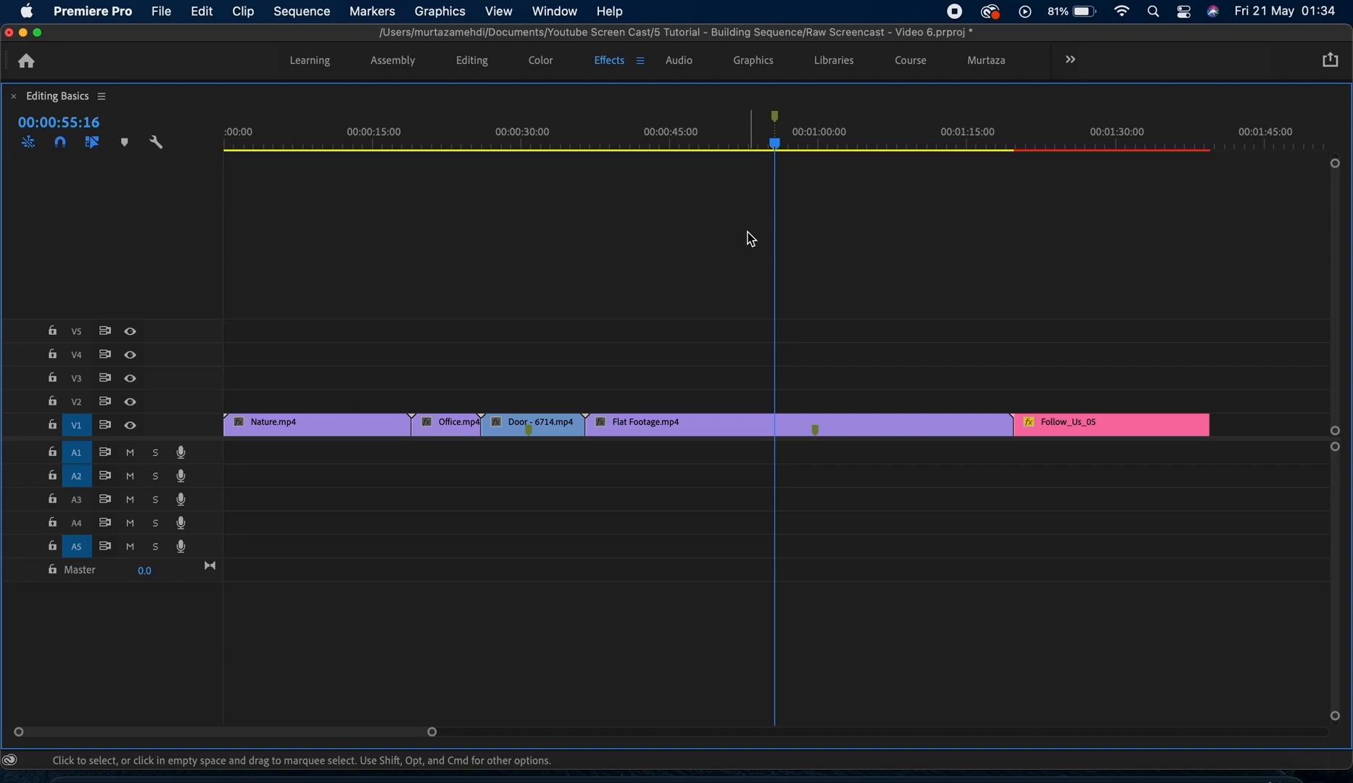
- Restore the timeline to its normal size and display the list of sequence markers
key(grave)
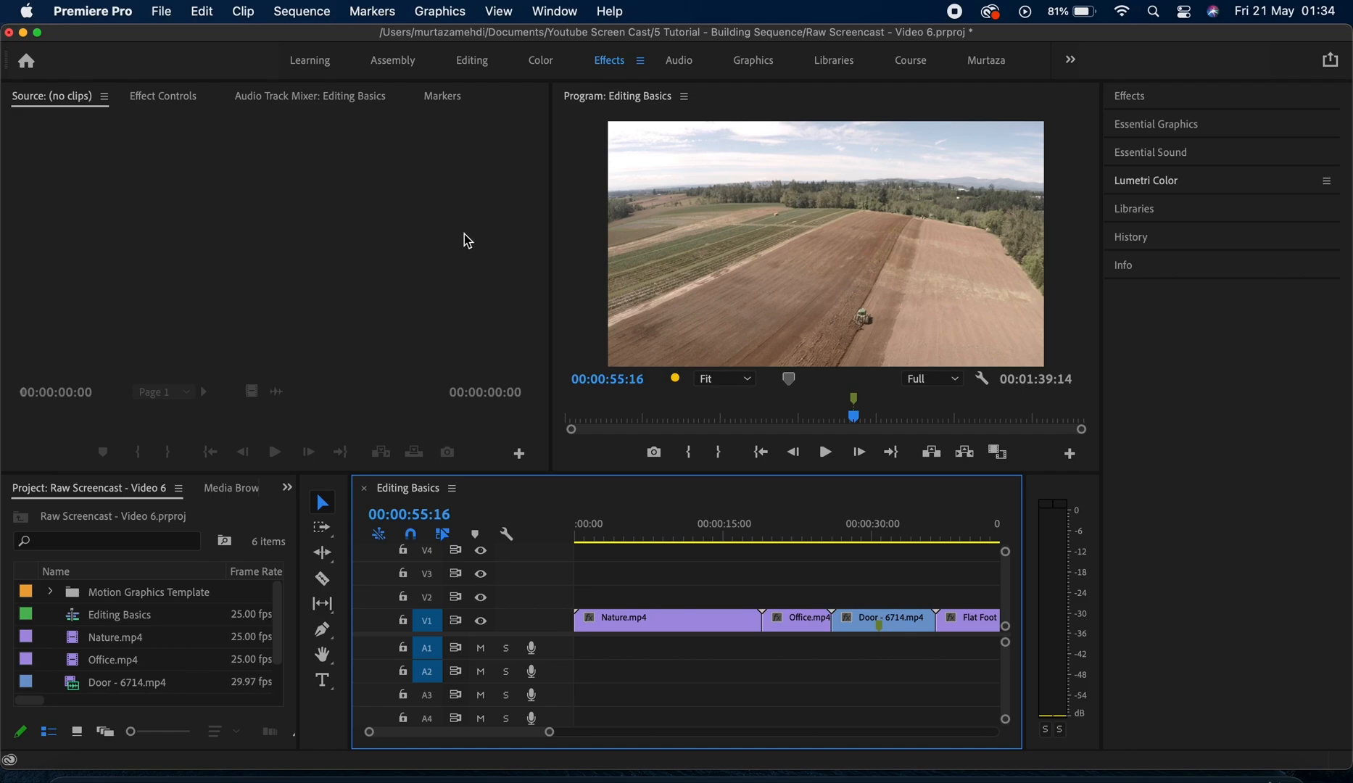
click(443, 99)
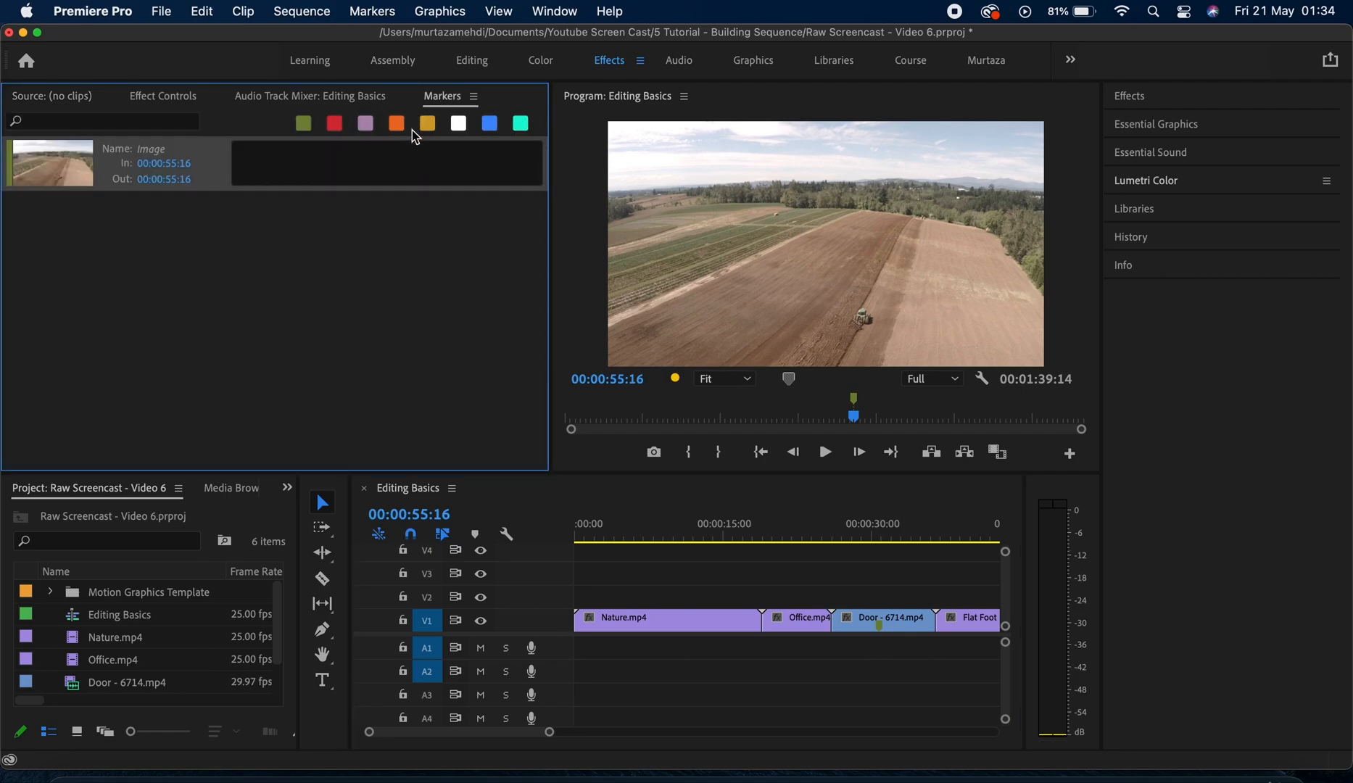
click(545, 20)
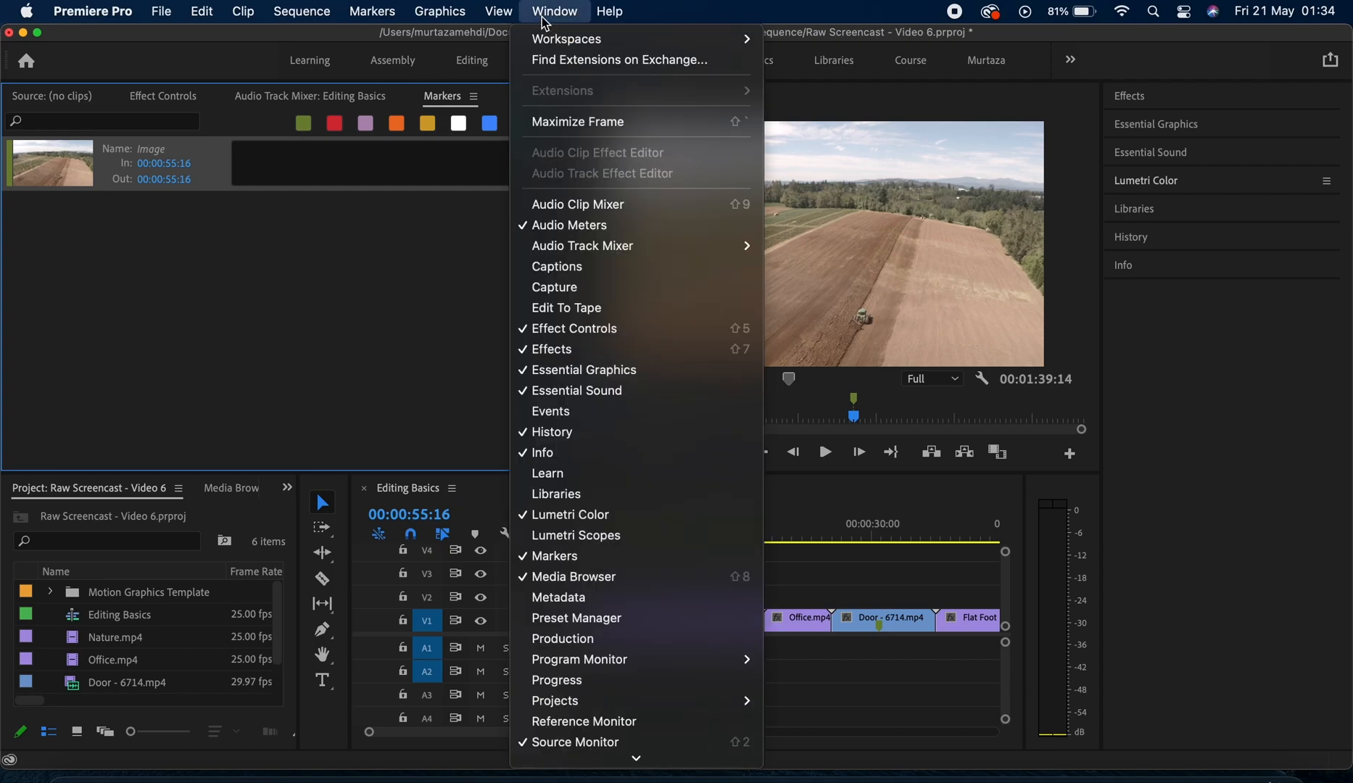
click(591, 558)
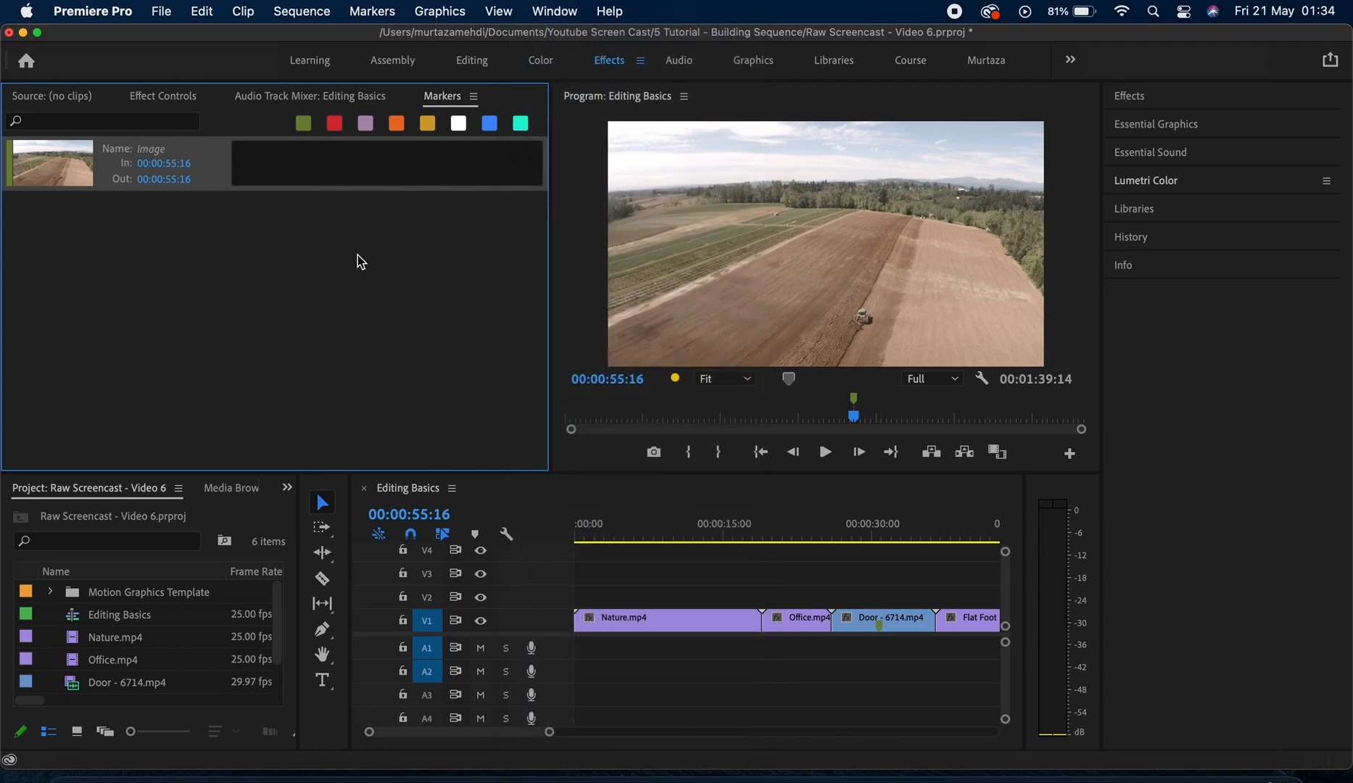
click(699, 575)
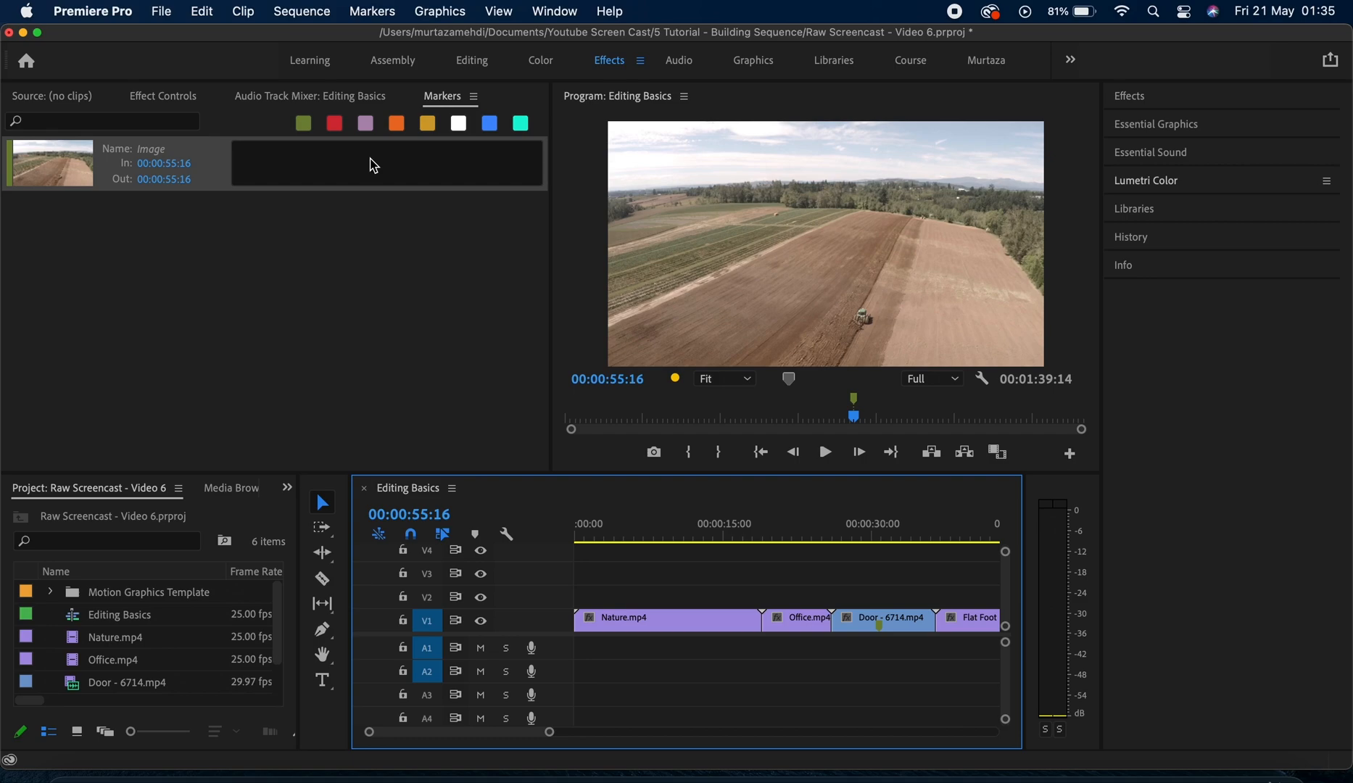
click(415, 316)
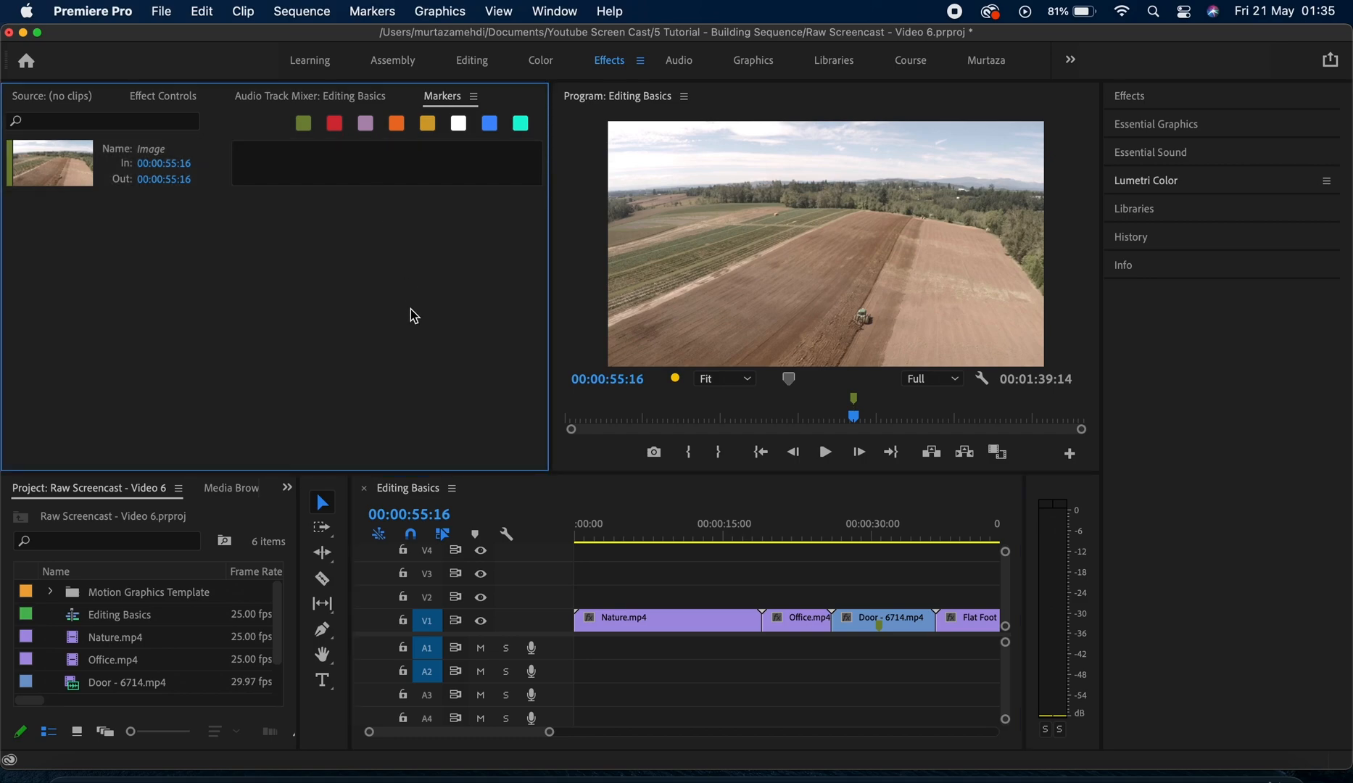
- Fit the whole sequence in the timeline and review the Program Monitor settings, including the Show Dropped Frame Indicator option
click(793, 502)
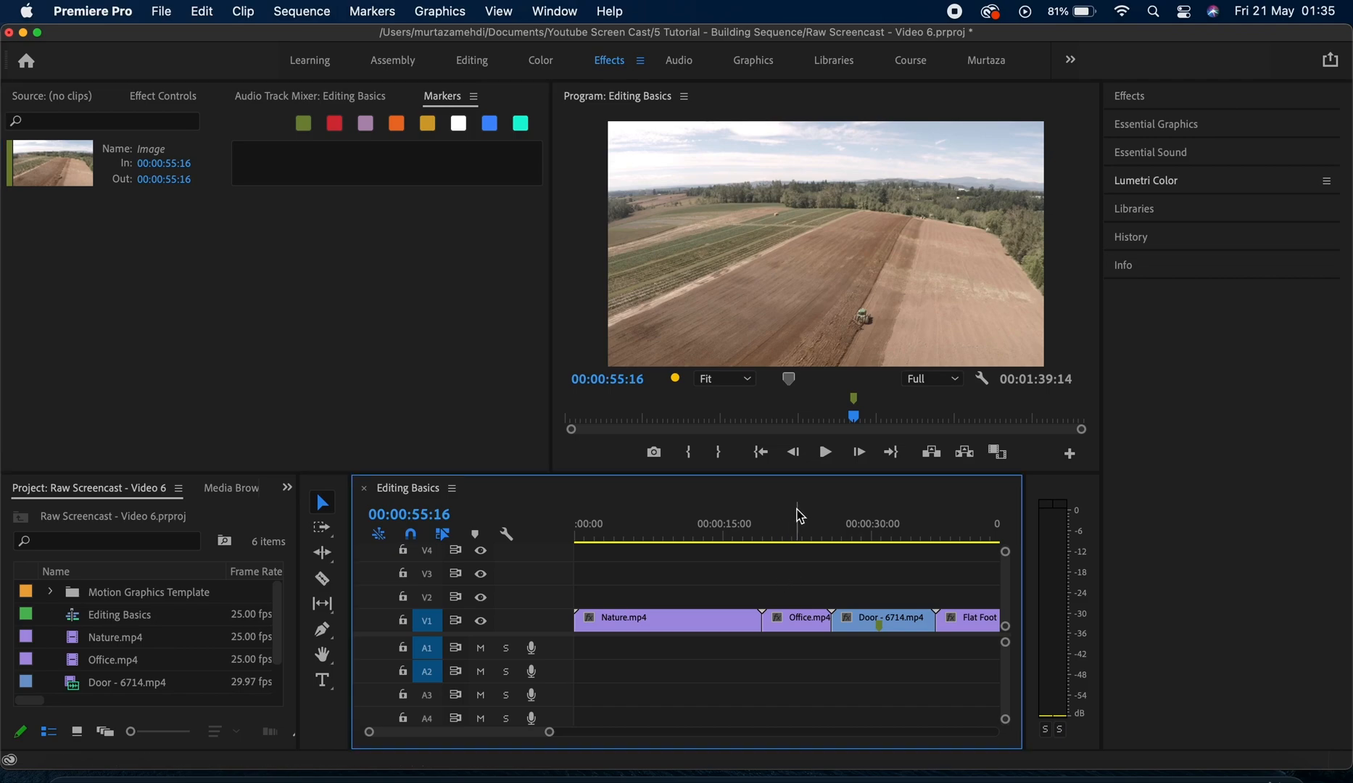
key(backslash)
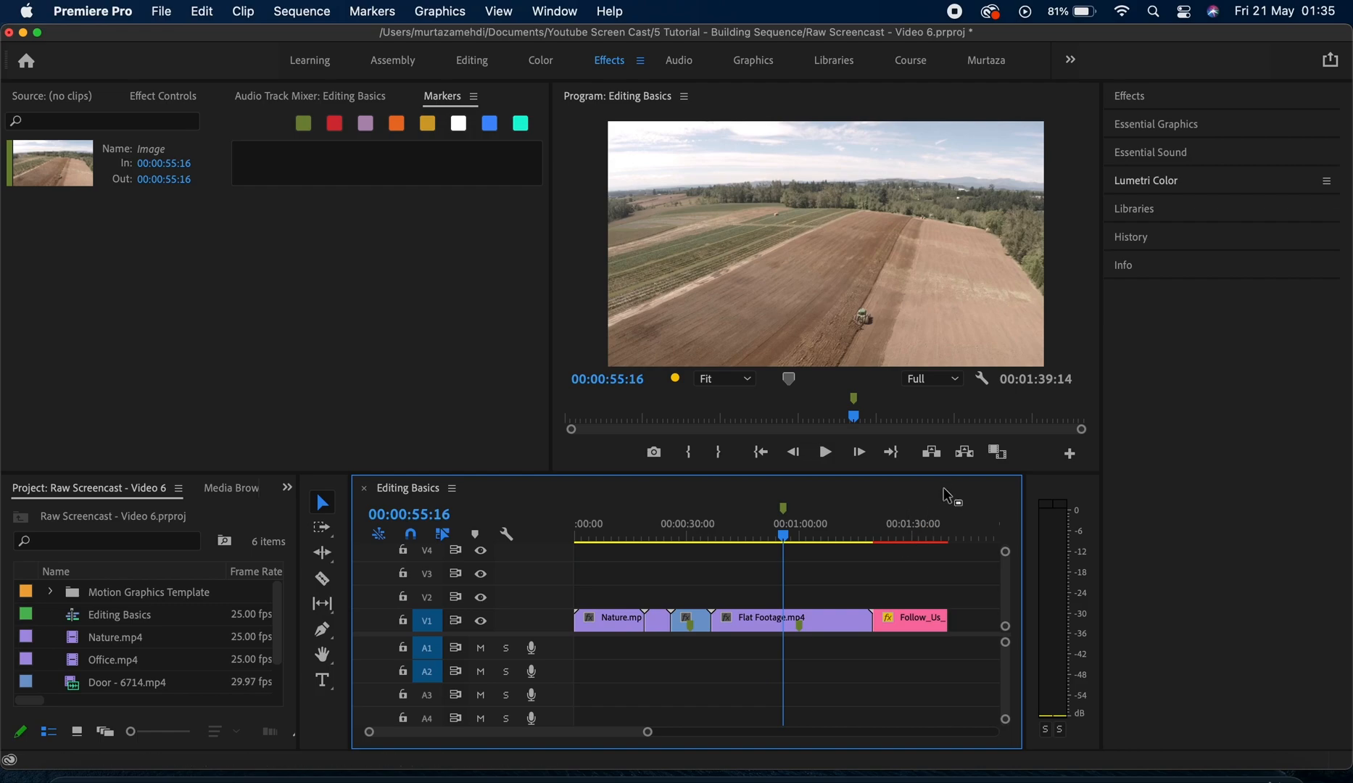
click(984, 386)
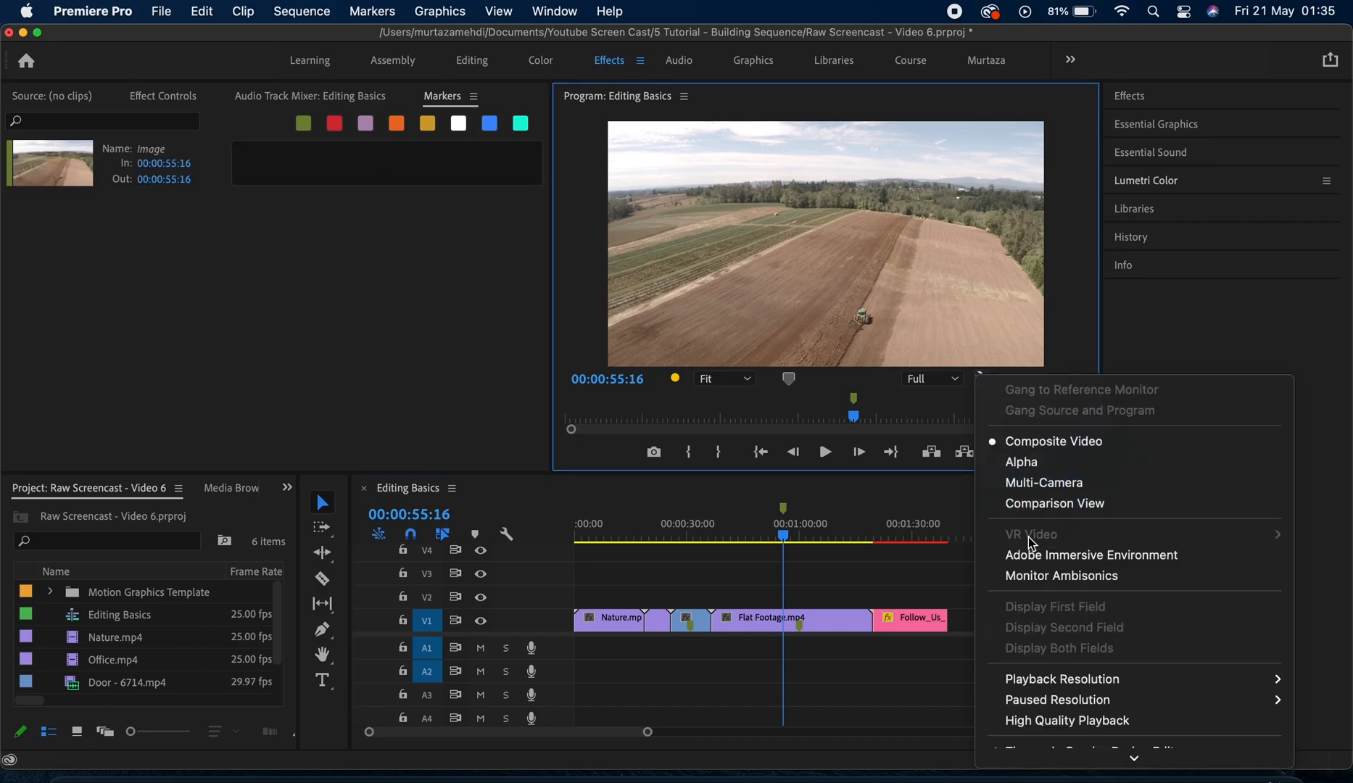
mouse_move(1088, 752)
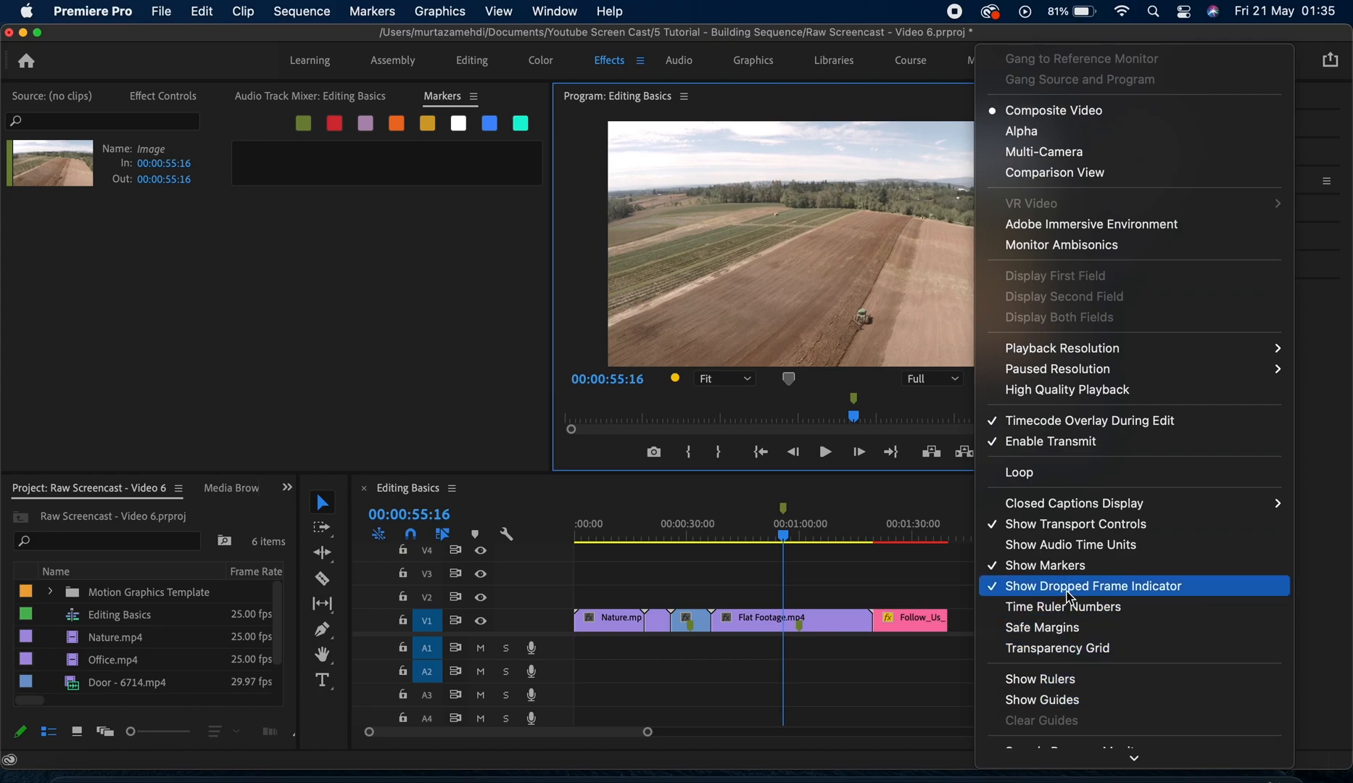
click(885, 396)
- Play the sequence from late in Flat Footage.mp4 into the Follow_Us clip and check the dropped frame indicator
drag(782, 540, 846, 542)
click(826, 453)
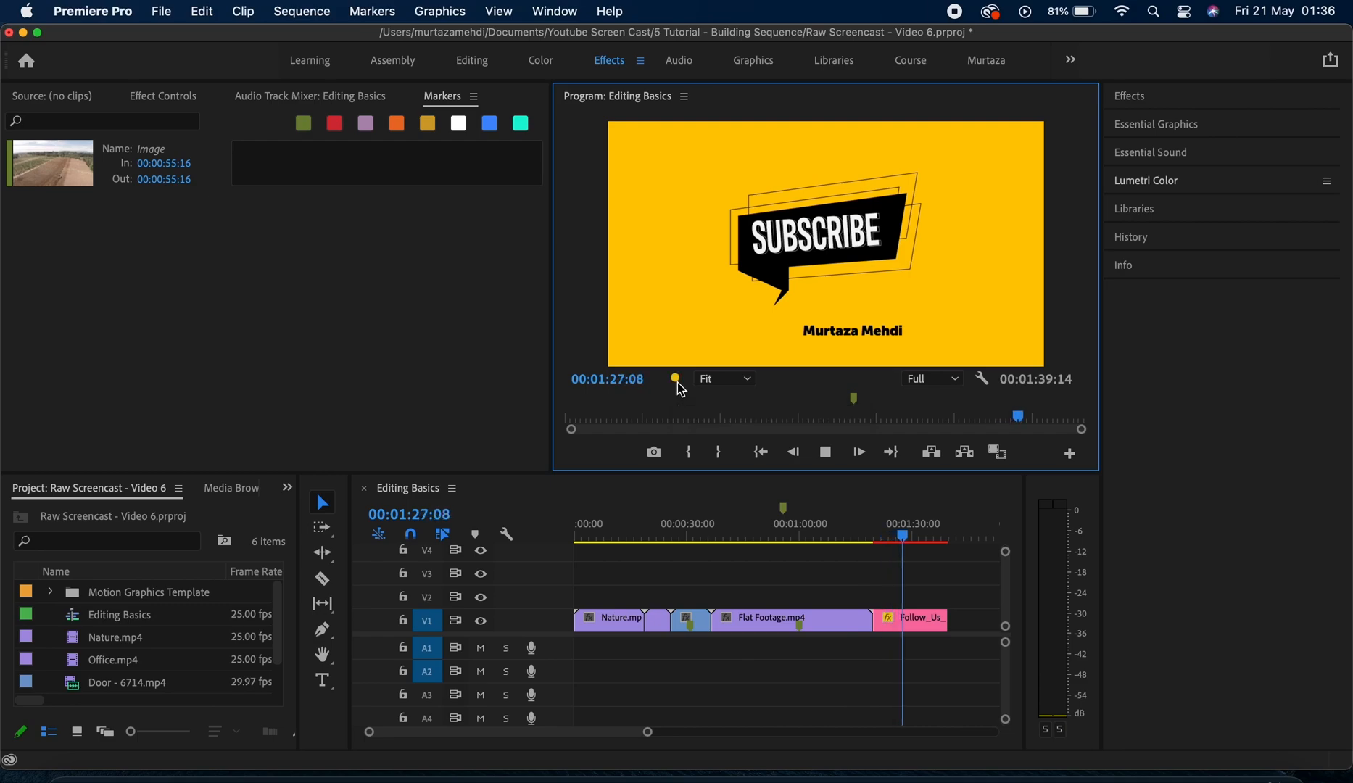
mouse_move(677, 384)
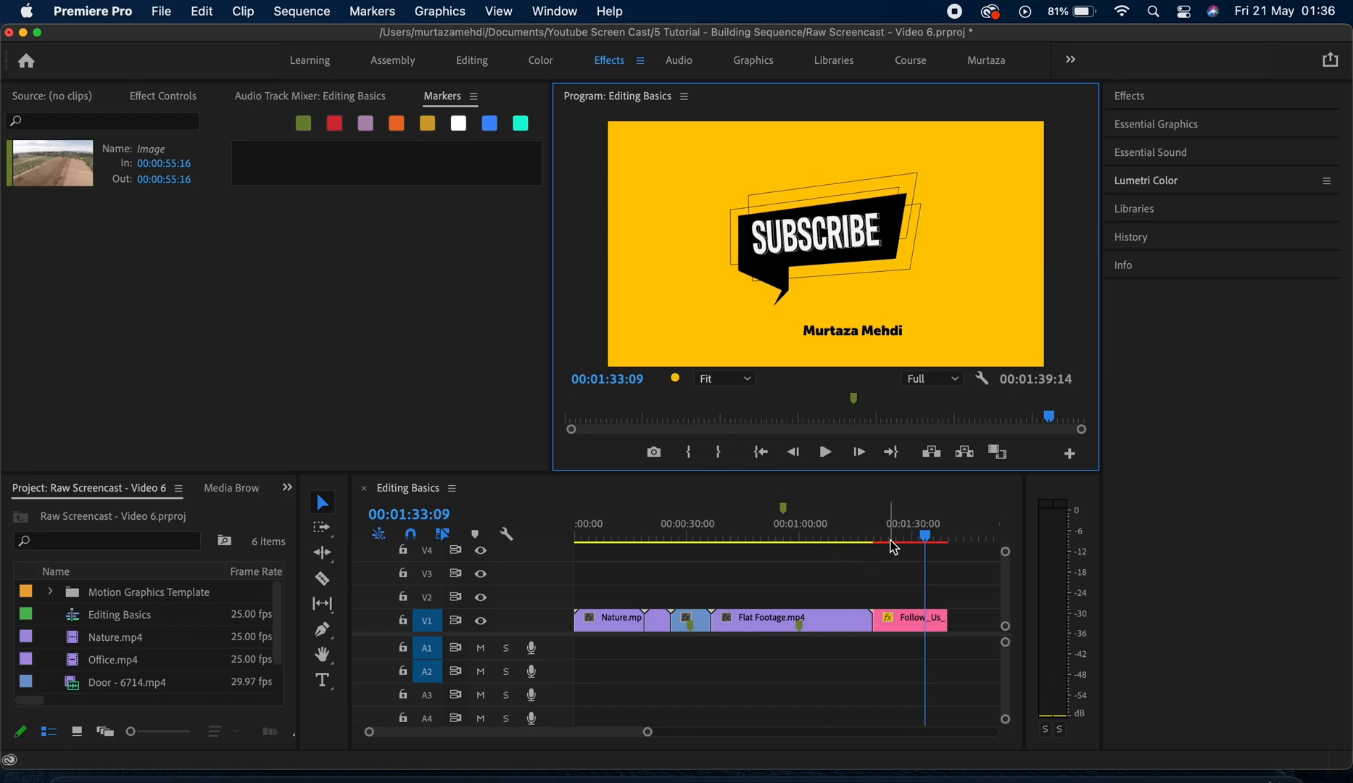
- Set an In point at the start of the Follow_Us clip, 00:01:19:19, and an Out point at its end, 00:01:39:14
click(892, 578)
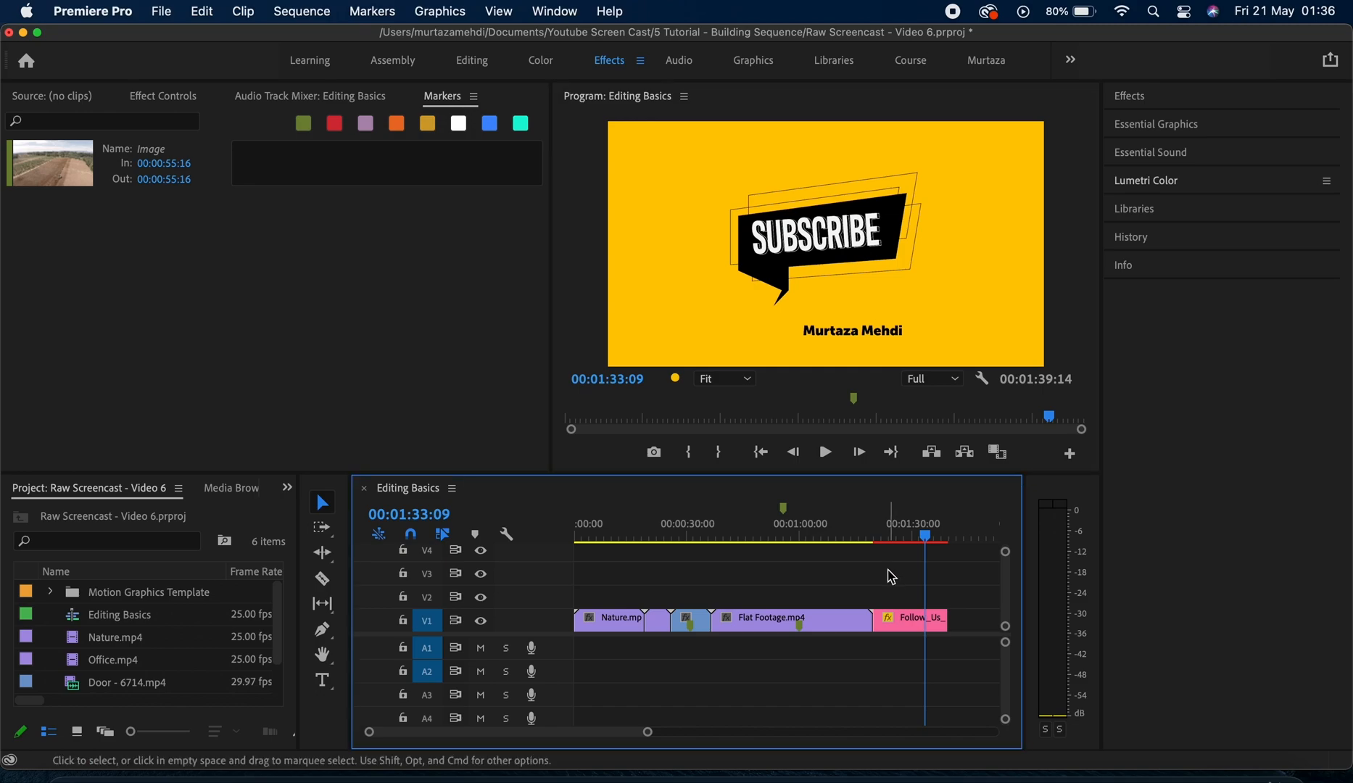
key(Up)
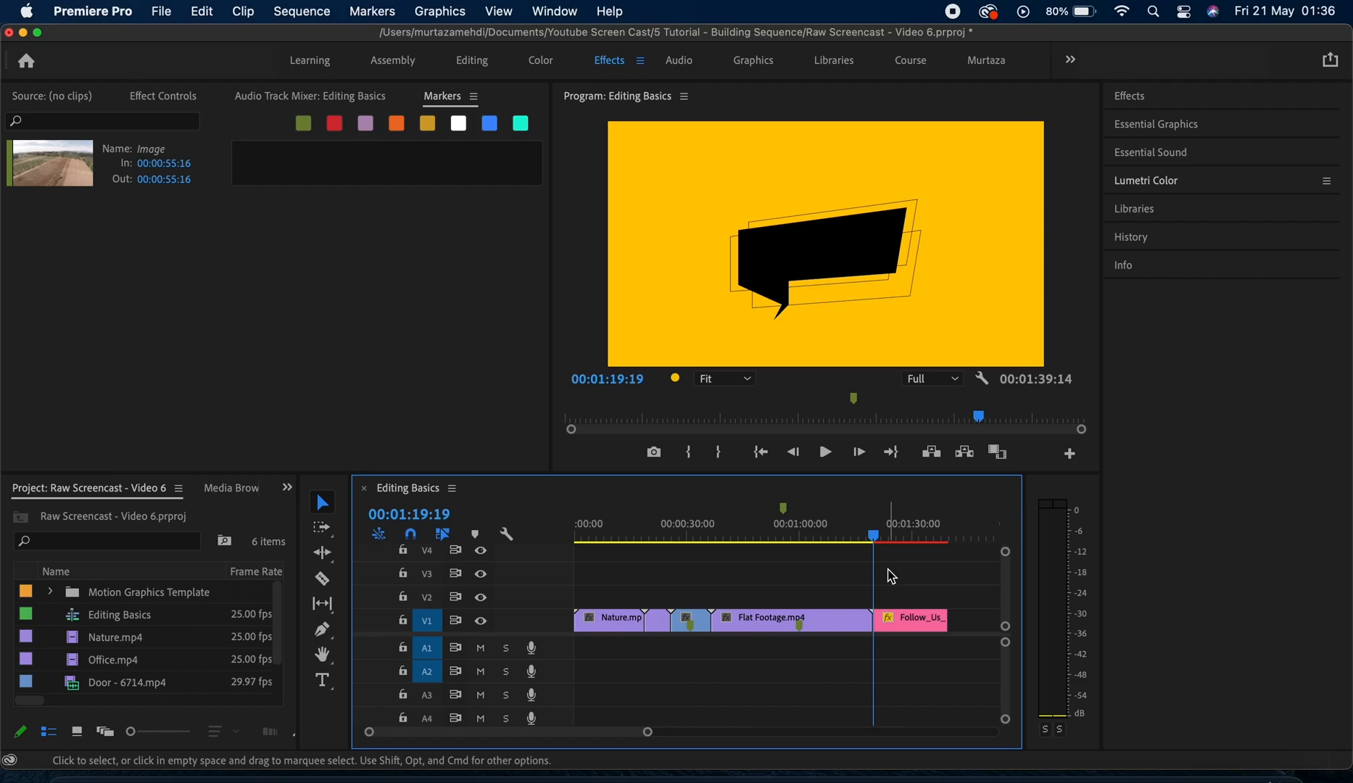
key(i)
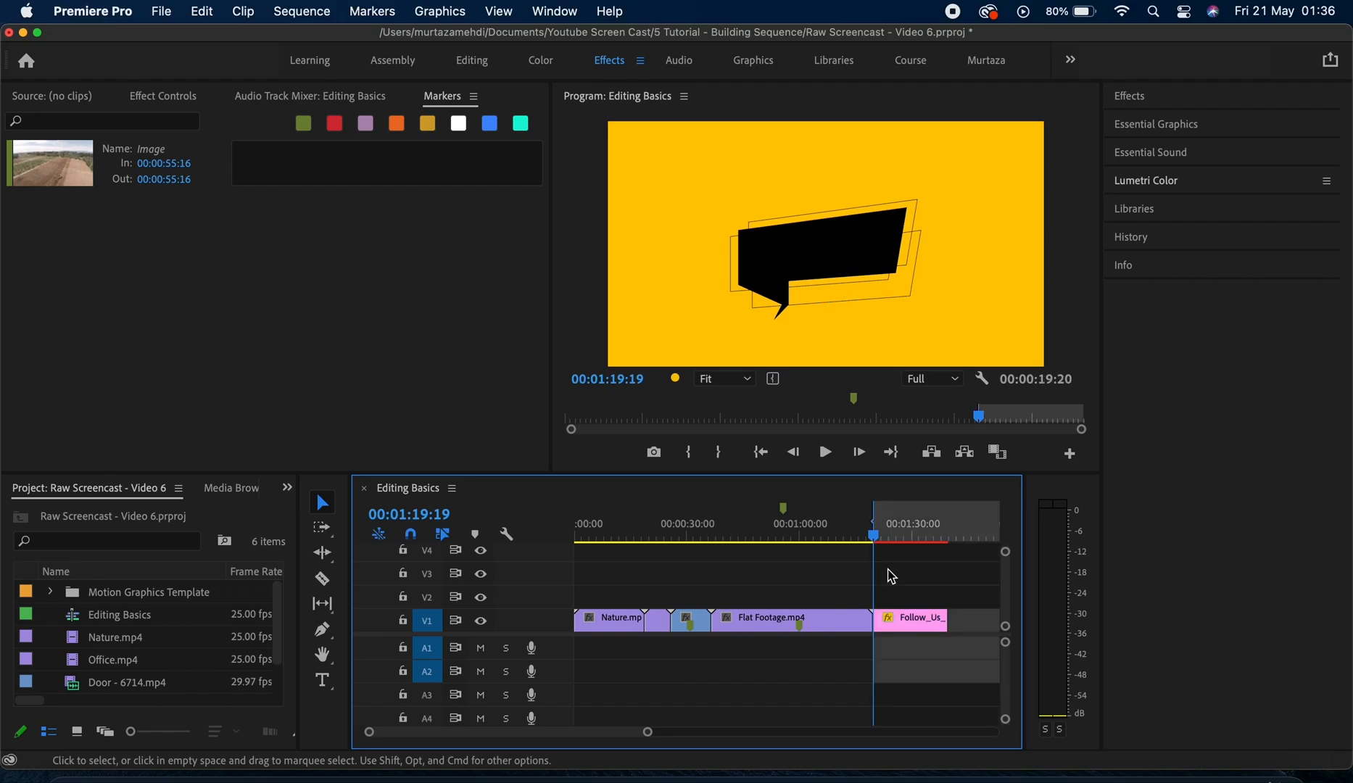
key(Down)
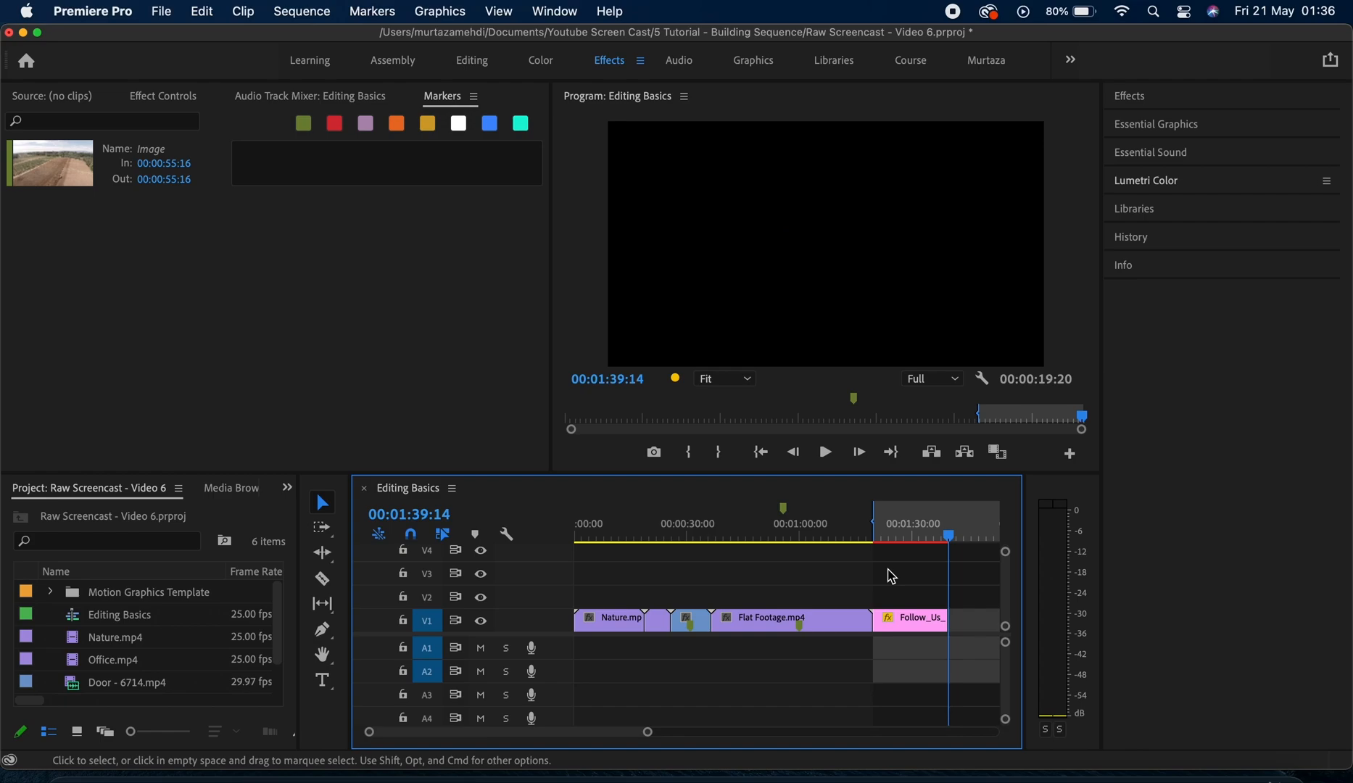
key(o)
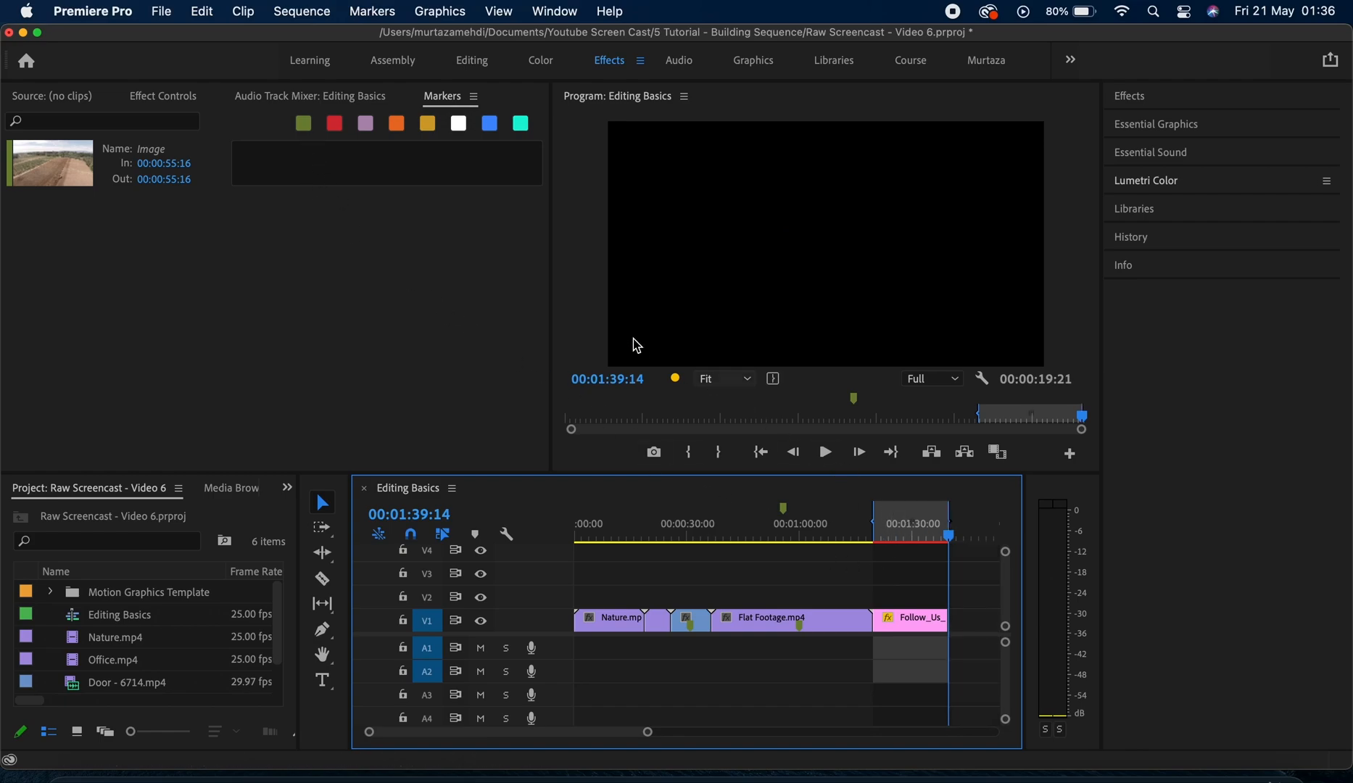
- Render the sequence from In to Out and stop the preview playback within the Follow_Us clip
click(303, 11)
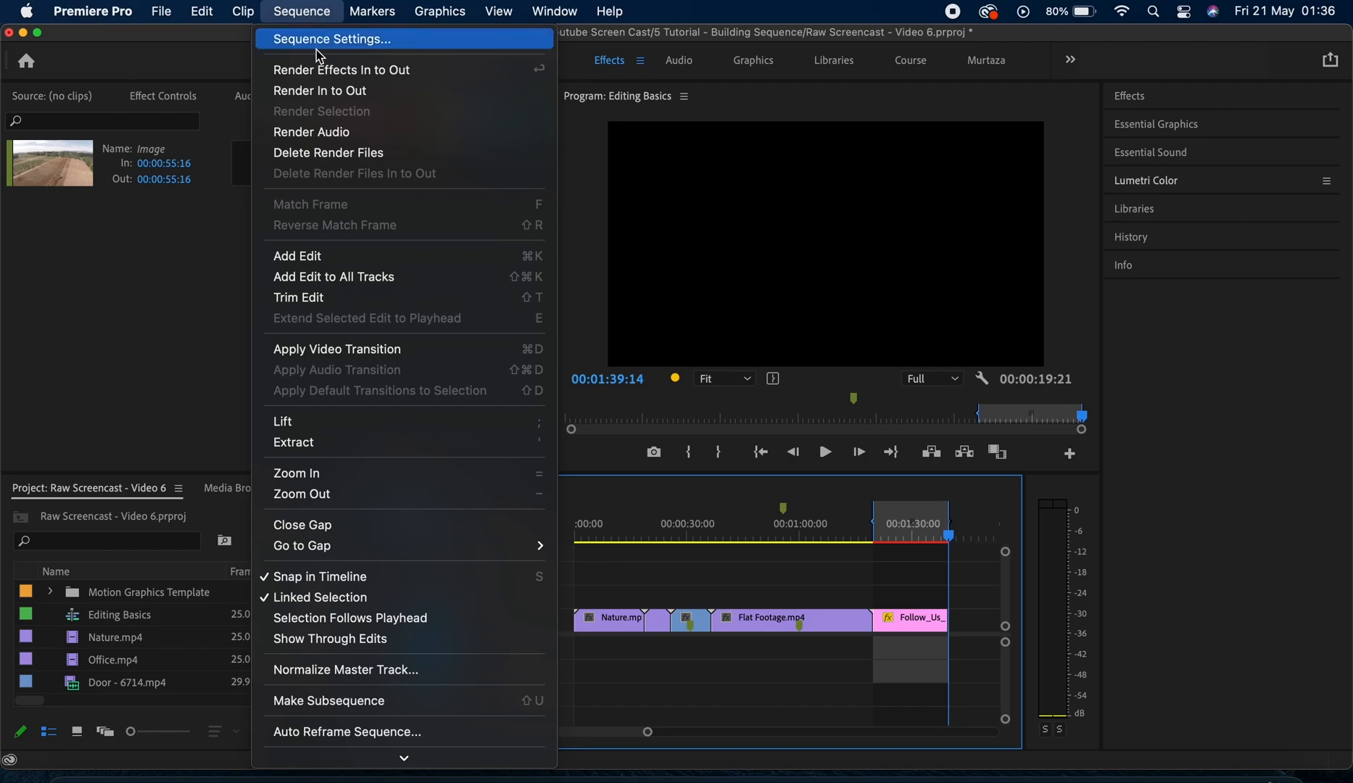
click(320, 90)
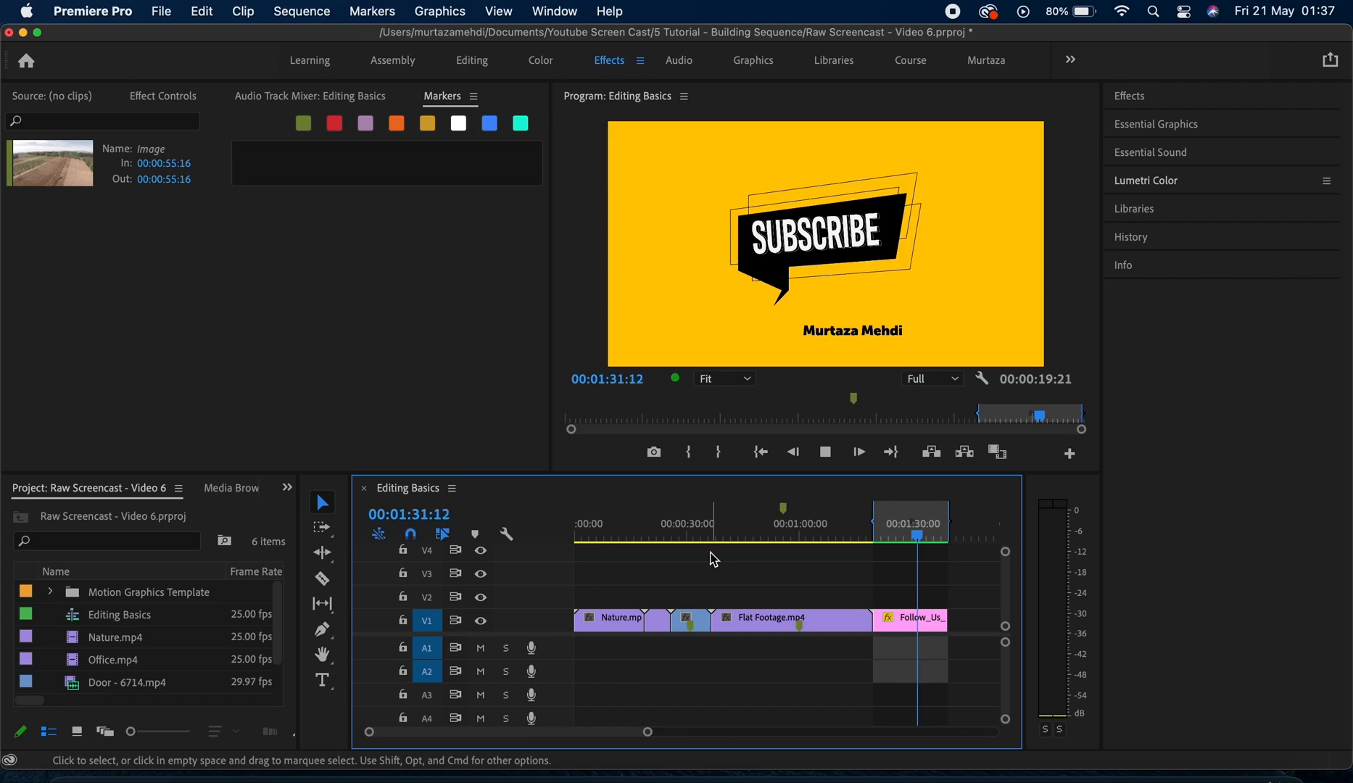
key(space)
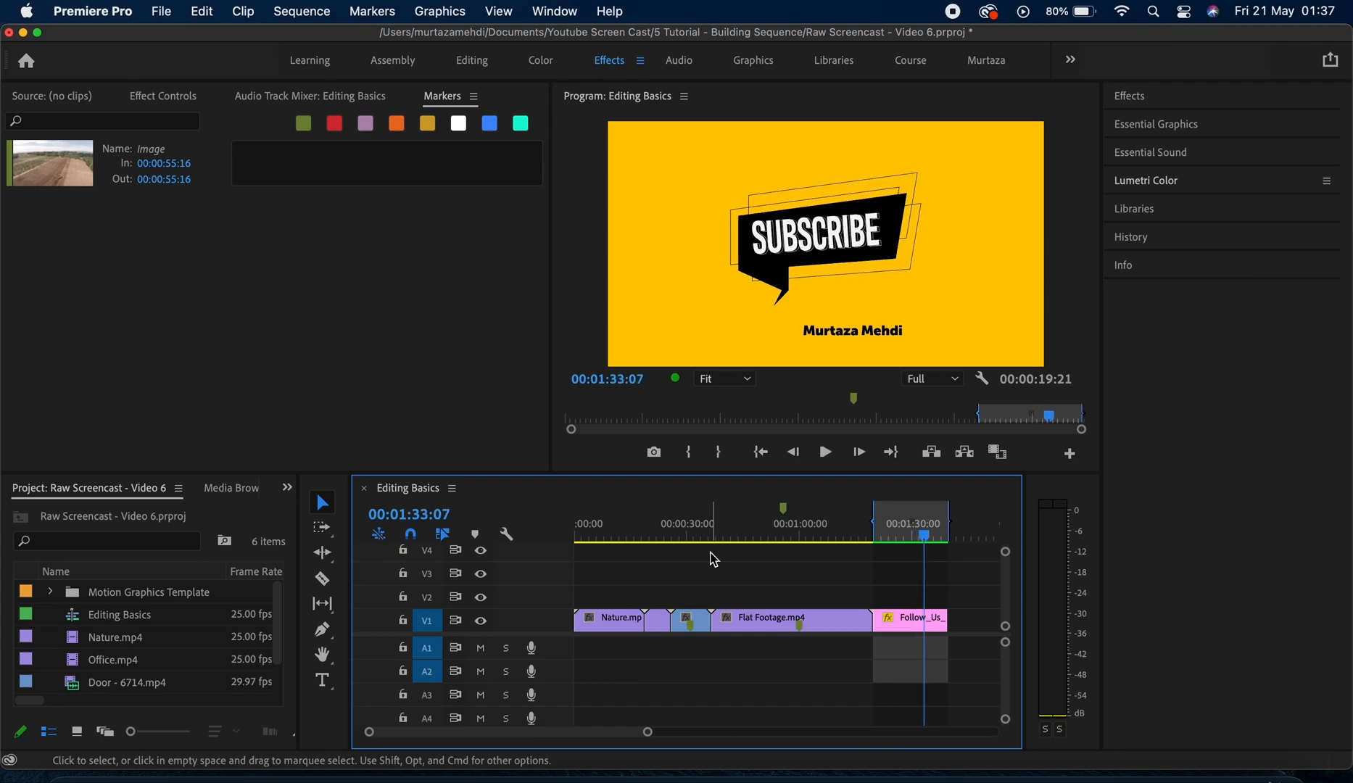